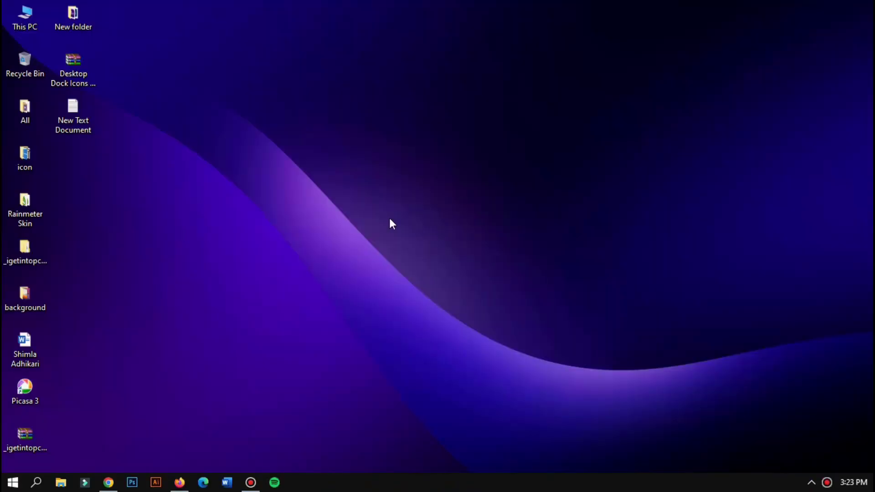
Refresh the desktop and hide all desktop icons
{"action": "right_click", "coordinate": [396, 198]}
{"action": "left_click", "coordinate": [424, 237]}
{"action": "right_click", "coordinate": [369, 117]}
{"action": "mouse_move", "coordinate": [391, 130]}
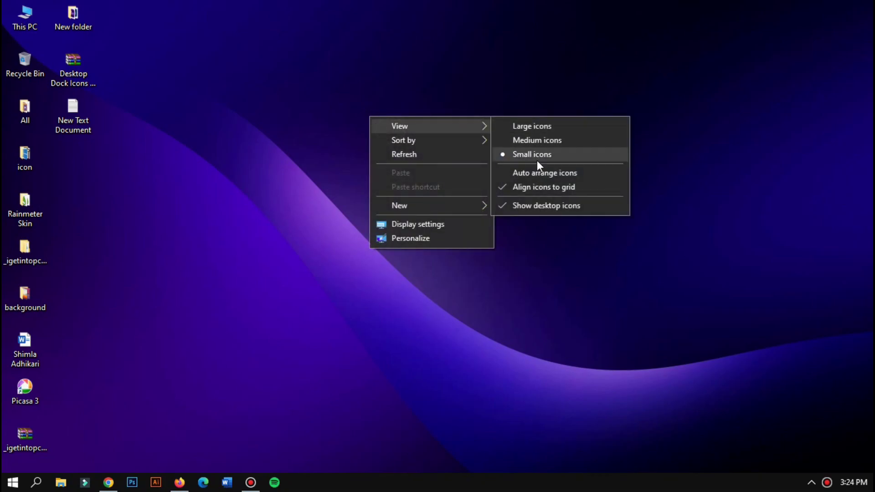
{"action": "left_click", "coordinate": [531, 207]}
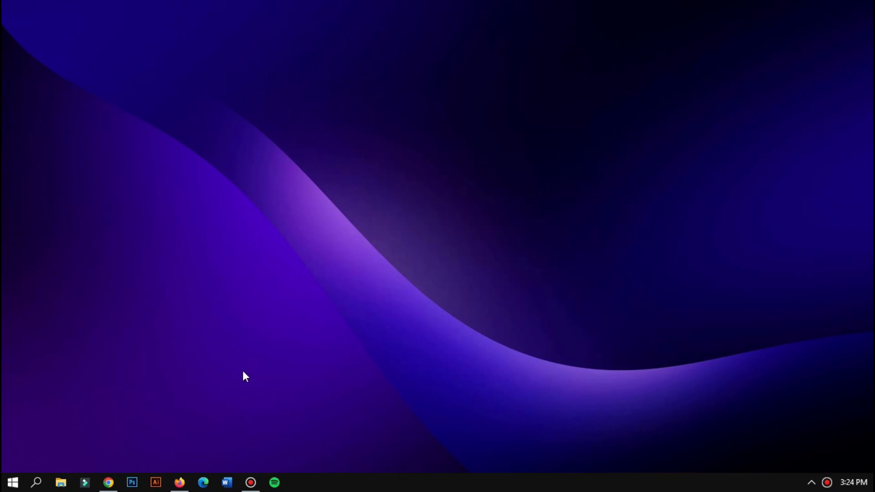
Open Microsoft Store and search it for "lovly wallpaper"
{"action": "left_click", "coordinate": [13, 482]}
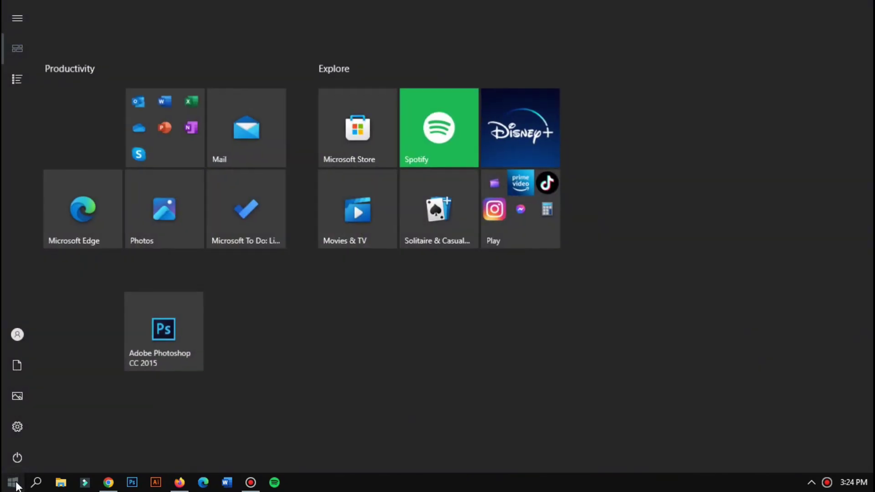
{"action": "left_click", "coordinate": [333, 165]}
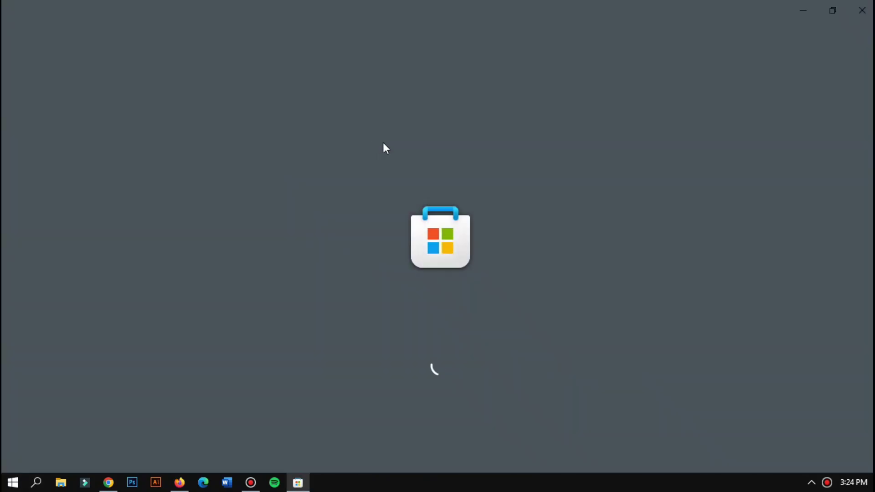
{"action": "left_click", "coordinate": [287, 19]}
{"action": "type", "text": "lo"}
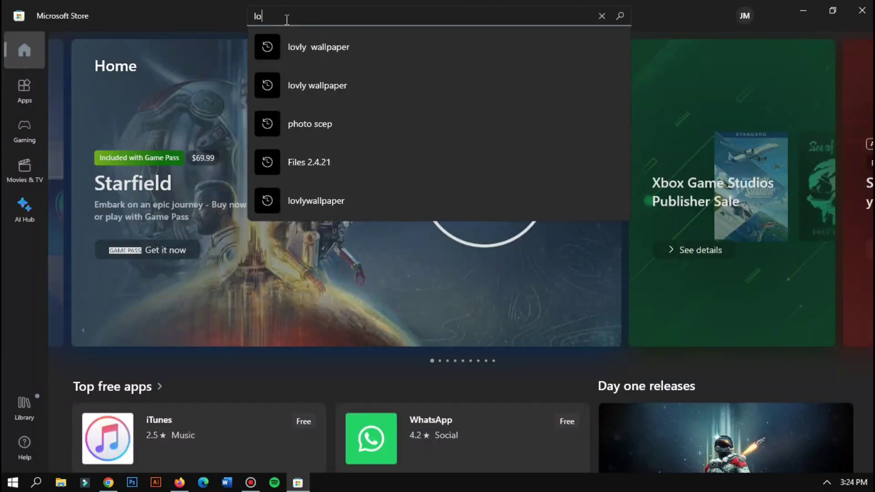
{"action": "type", "text": "vly wallpap"}
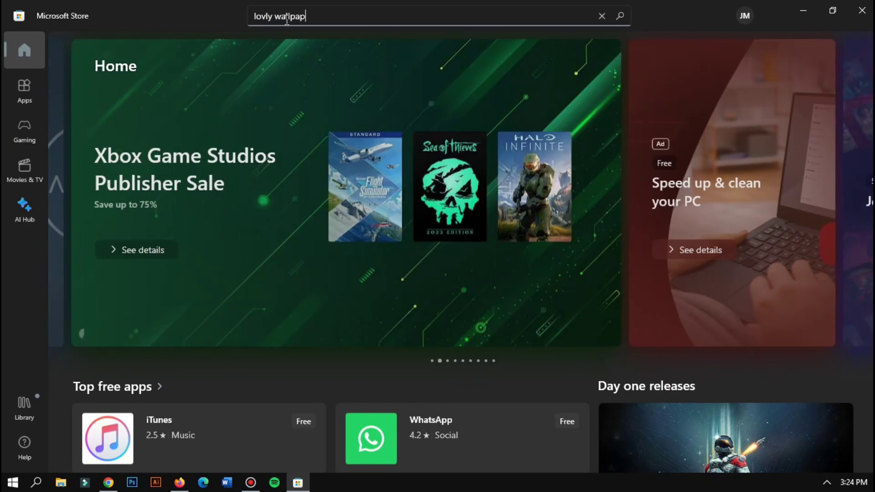
{"action": "type", "text": "er"}
{"action": "key", "text": "Return"}
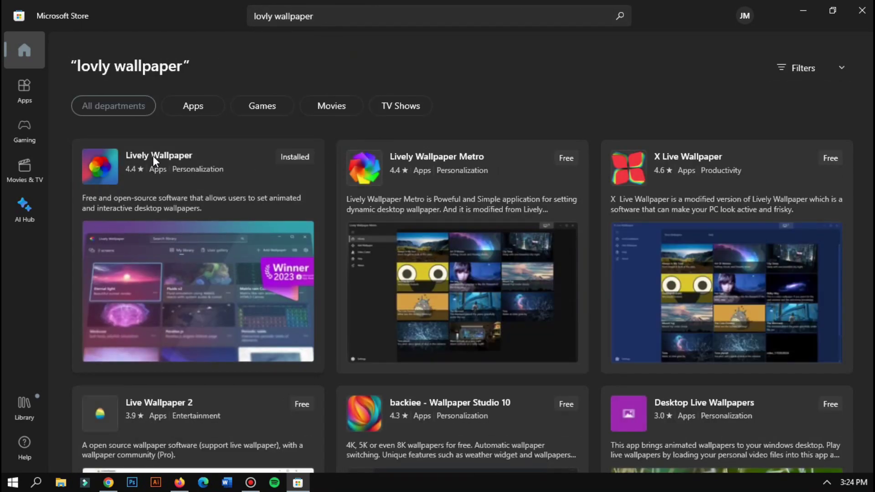
Launch Lively Wallpaper from its store page, dismiss the startup notice and close Microsoft Store
{"action": "left_click", "coordinate": [152, 156]}
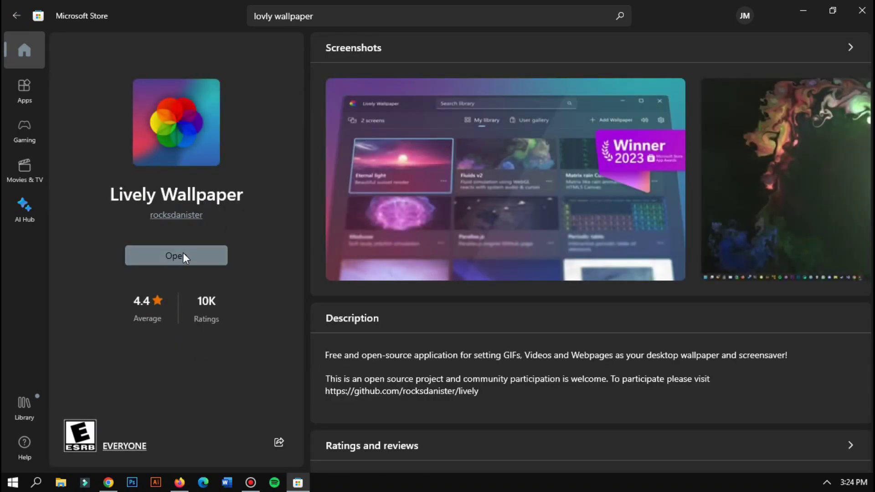
{"action": "left_click", "coordinate": [182, 253]}
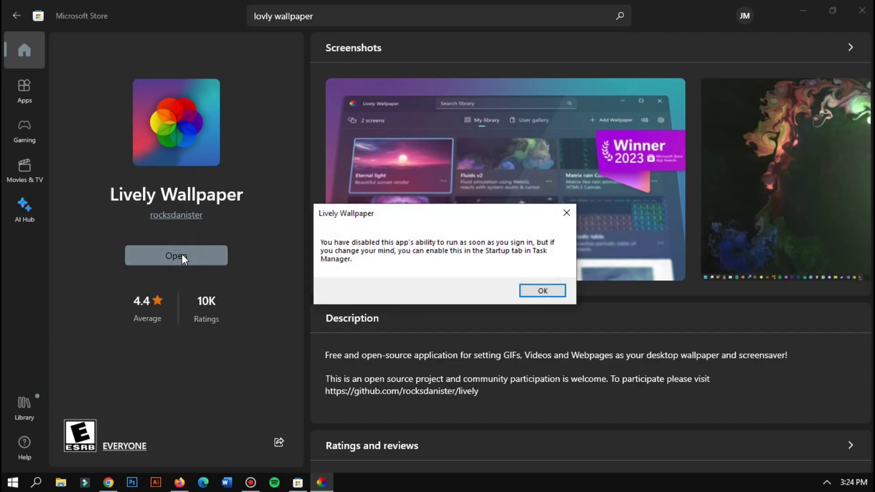
{"action": "left_click", "coordinate": [543, 293]}
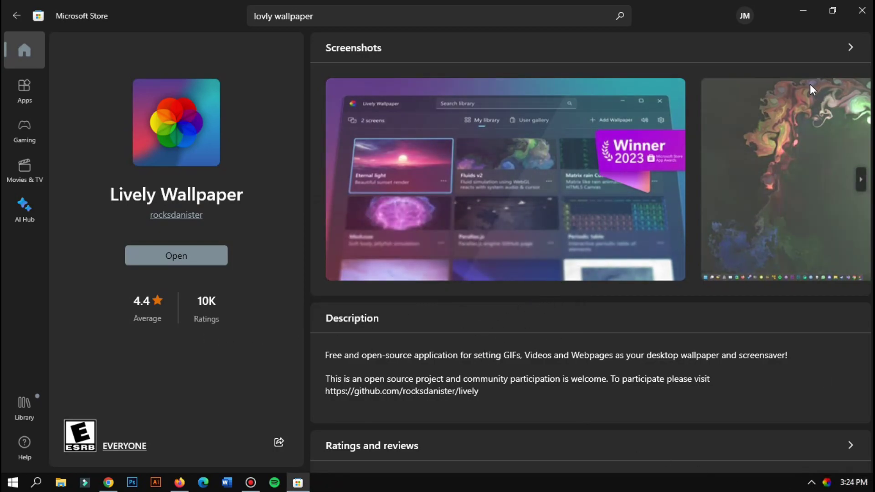
{"action": "left_click", "coordinate": [859, 14]}
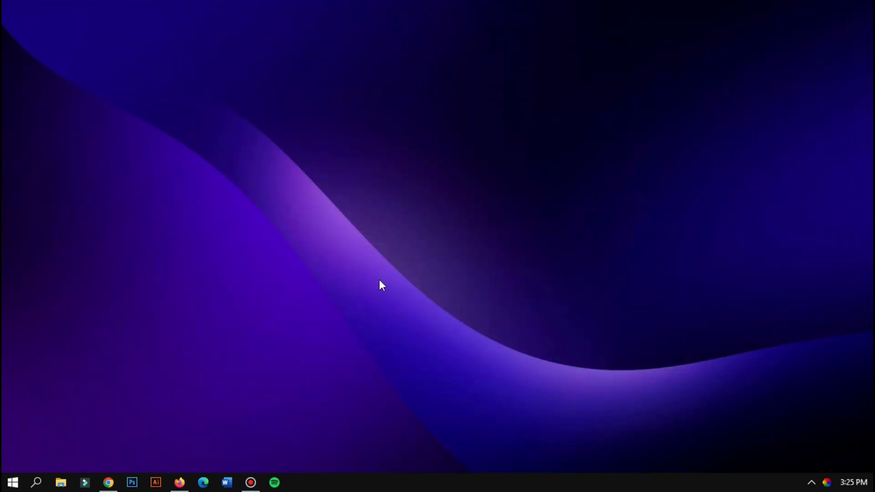
Switch to Firefox and download Spider-Man_Into_the_Spider-Verse_Desktop_Customization.zip from Google Drive, accepting the download without a virus scan
{"action": "left_click", "coordinate": [181, 483]}
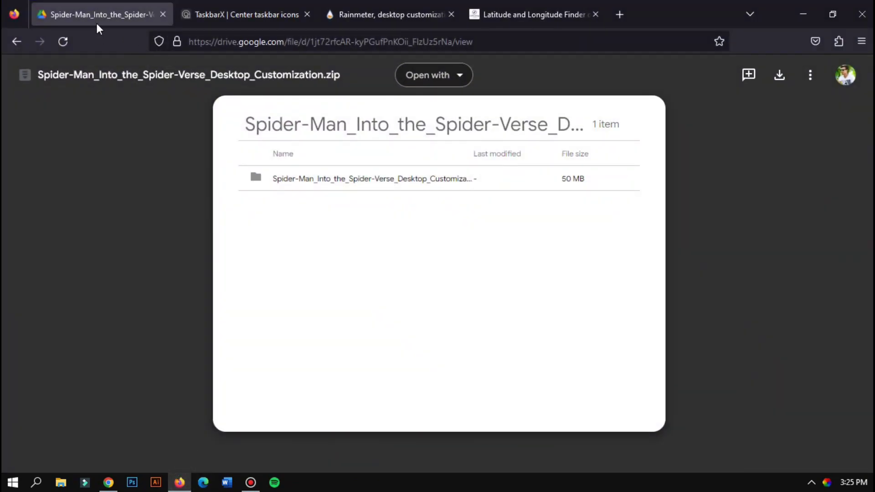
{"action": "left_click", "coordinate": [780, 79]}
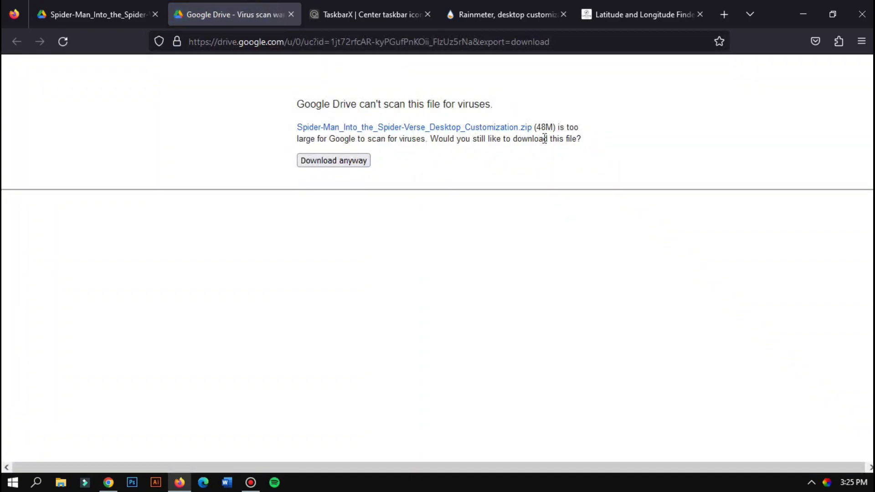
{"action": "left_click", "coordinate": [326, 165]}
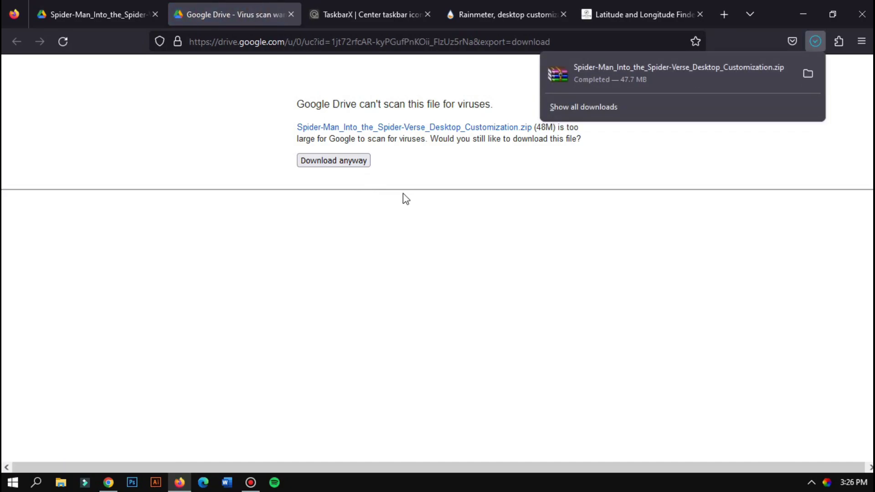
Show the downloaded zip in its folder, minimize the browser and extract the archive to a folder of the same name
{"action": "left_click", "coordinate": [808, 74]}
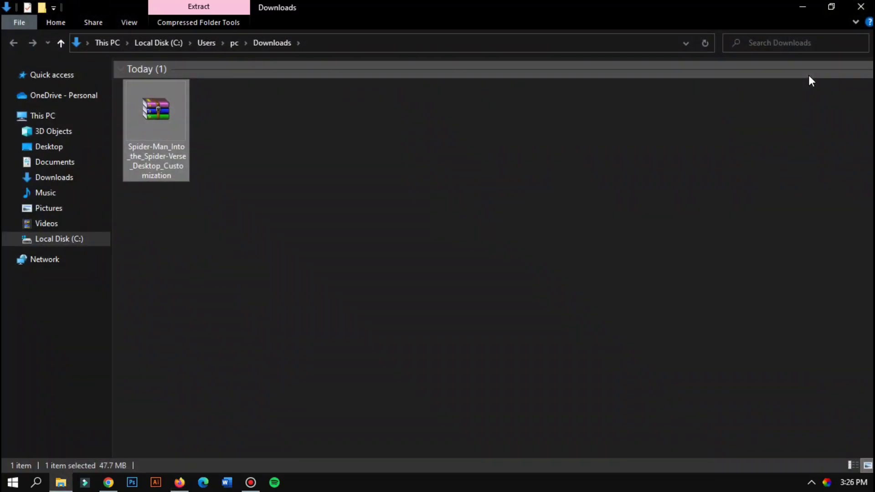
{"action": "left_click", "coordinate": [831, 7]}
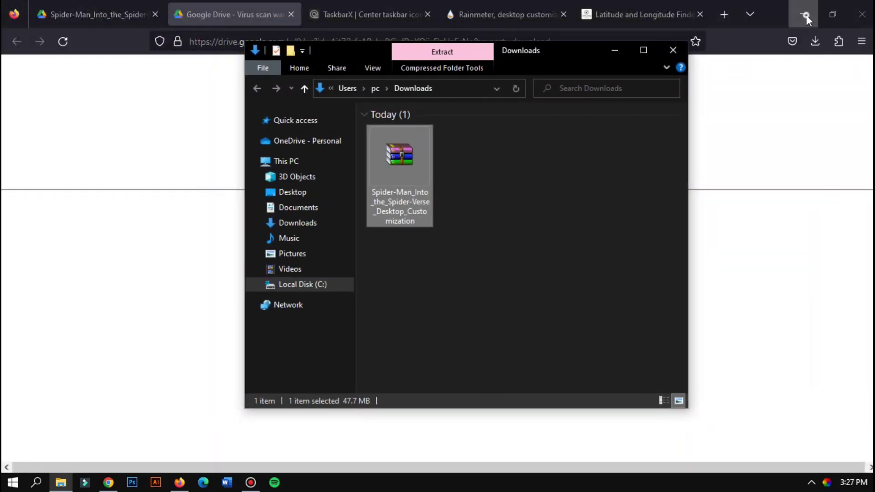
{"action": "left_click", "coordinate": [806, 15]}
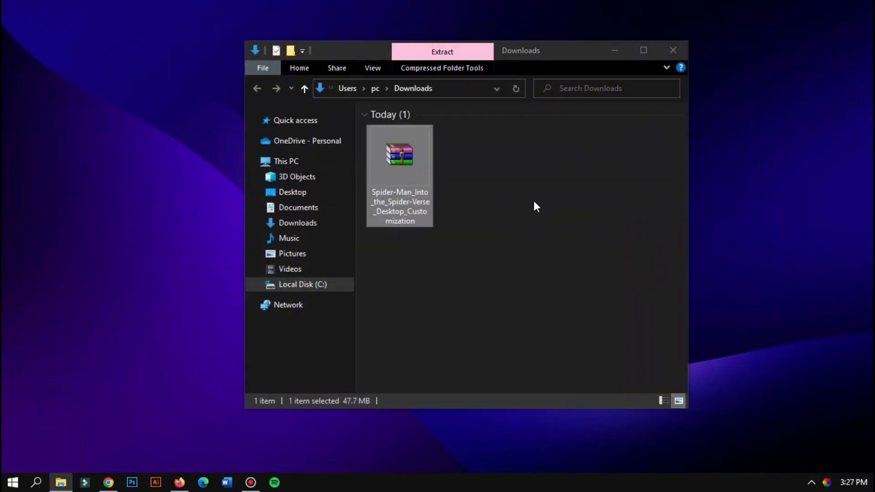
{"action": "right_click", "coordinate": [407, 173]}
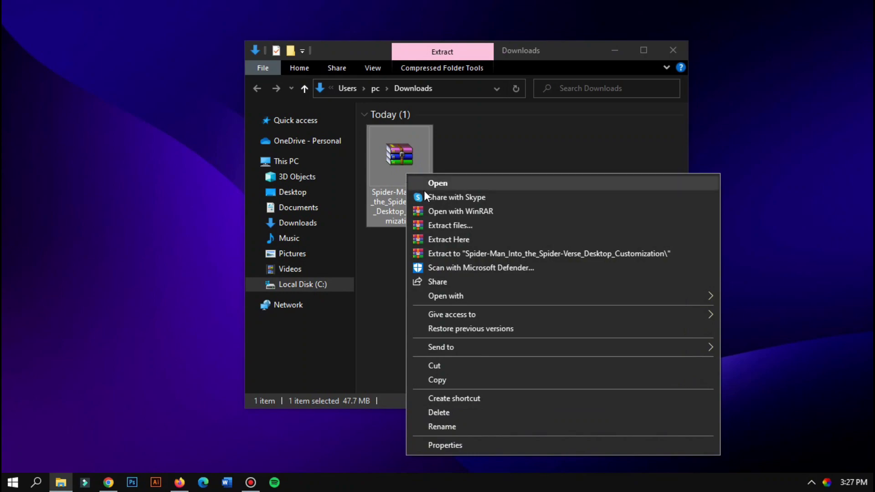
{"action": "left_click", "coordinate": [469, 252]}
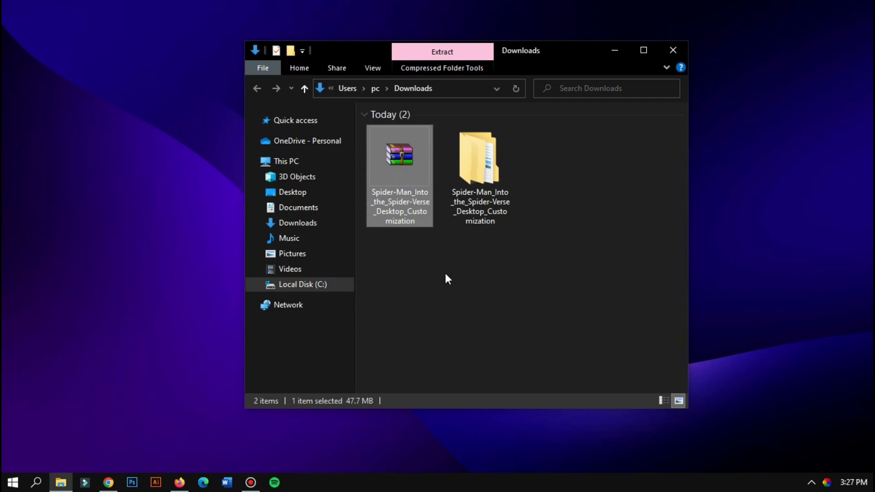
Open the inner Spider-Man_Into_the_Spider-Verse_Desktop_Customization folder and display its files as large icons
{"action": "double_click", "coordinate": [477, 164]}
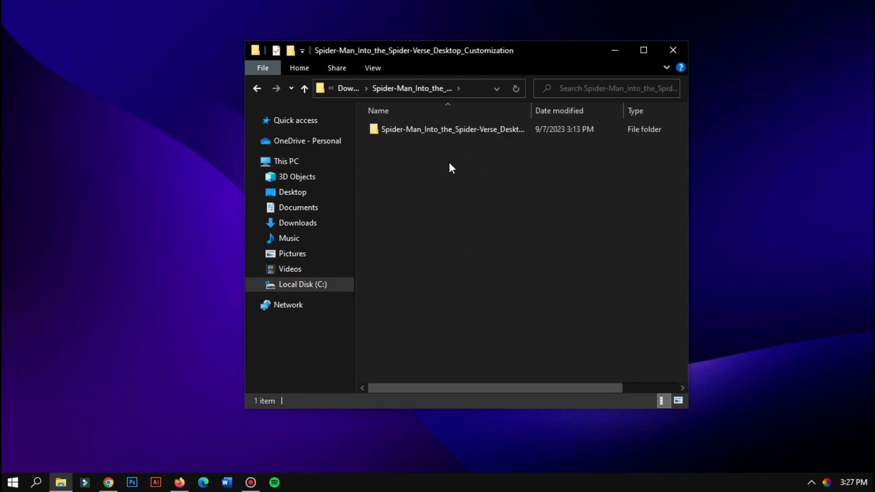
{"action": "double_click", "coordinate": [419, 130]}
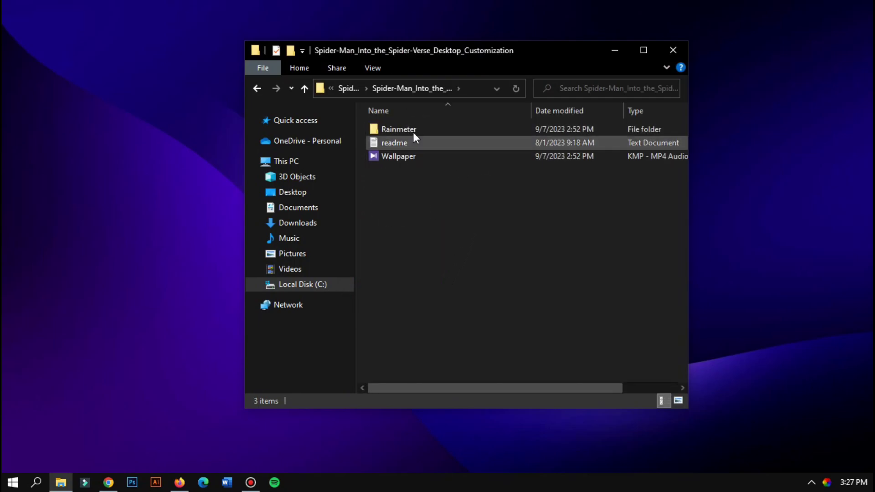
{"action": "left_click", "coordinate": [370, 63]}
{"action": "left_click", "coordinate": [401, 87]}
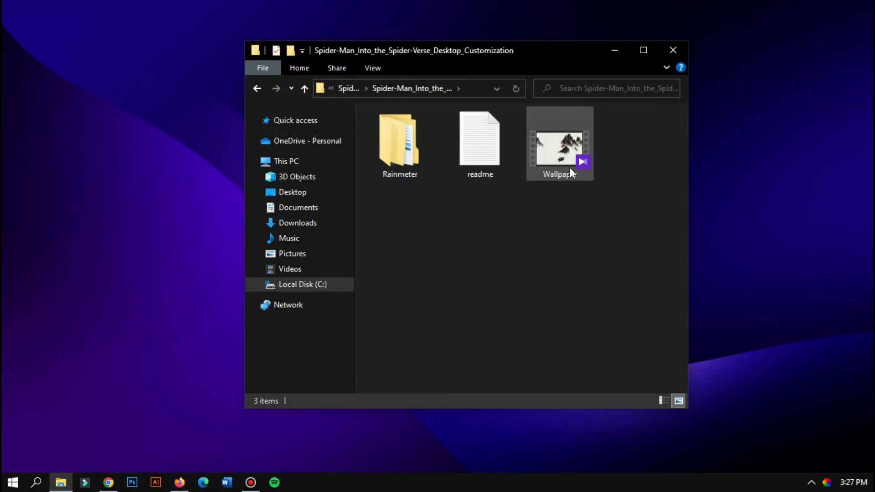
Switch to the running Lively Wallpaper app and move its window to the upper edge of the desktop
{"action": "left_click", "coordinate": [828, 483]}
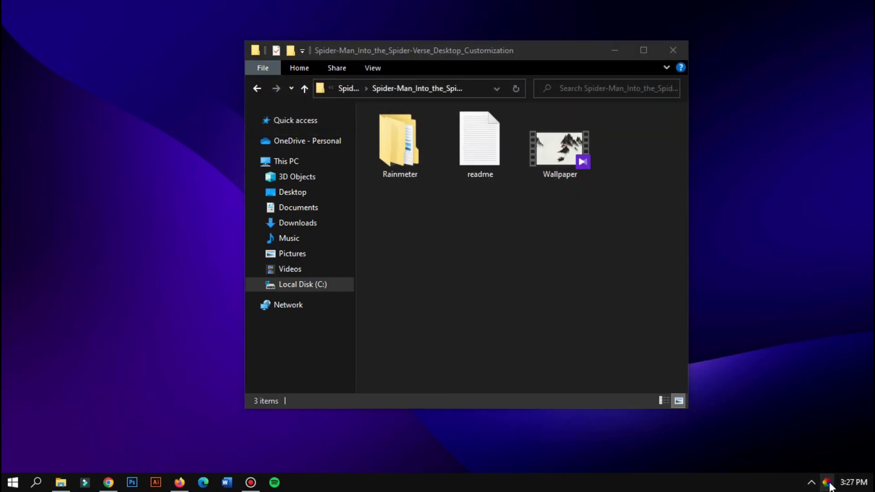
{"action": "left_click", "coordinate": [827, 483]}
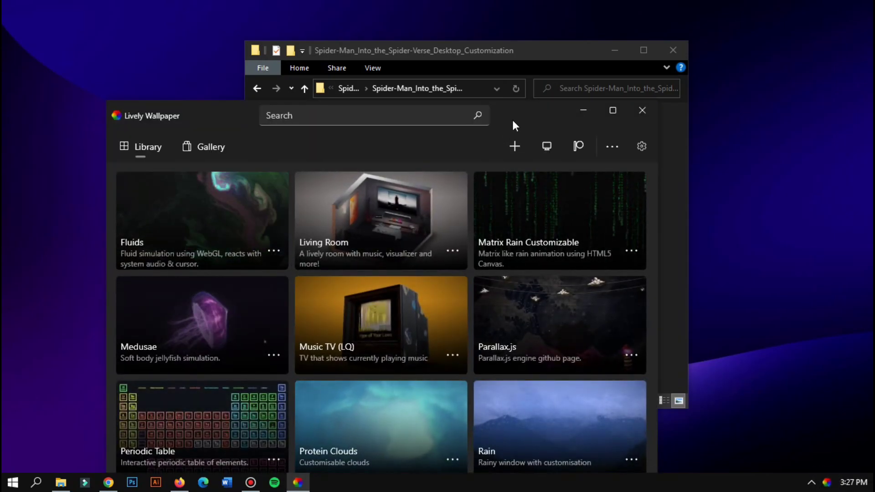
{"action": "left_click_drag", "start_coordinate": [513, 121], "coordinate": [519, 16]}
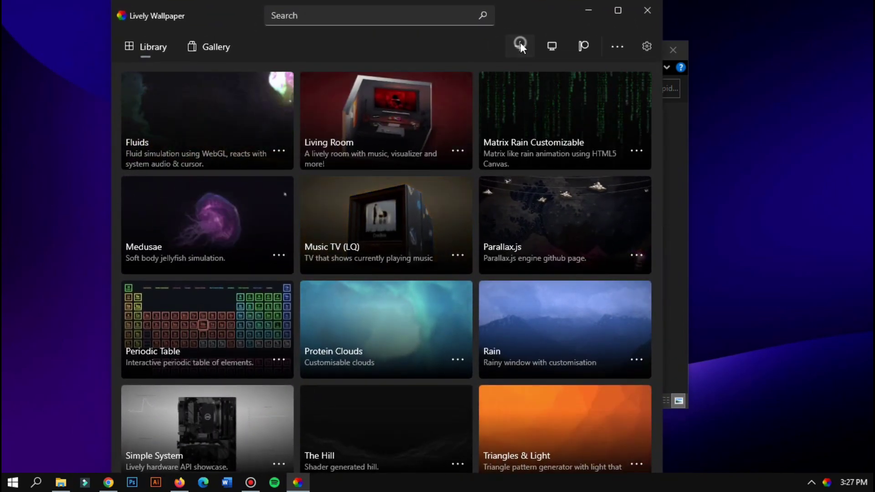
Add the Wallpaper video from the extracted Spider-Man customization folder as a new live wallpaper, keeping the title "Wallpaper"
{"action": "left_click", "coordinate": [520, 44]}
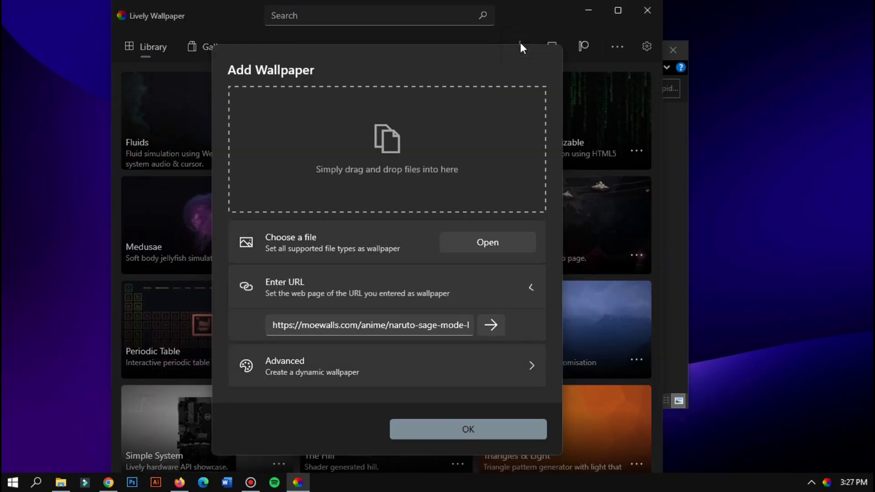
{"action": "left_click", "coordinate": [491, 242]}
{"action": "double_click", "coordinate": [327, 137]}
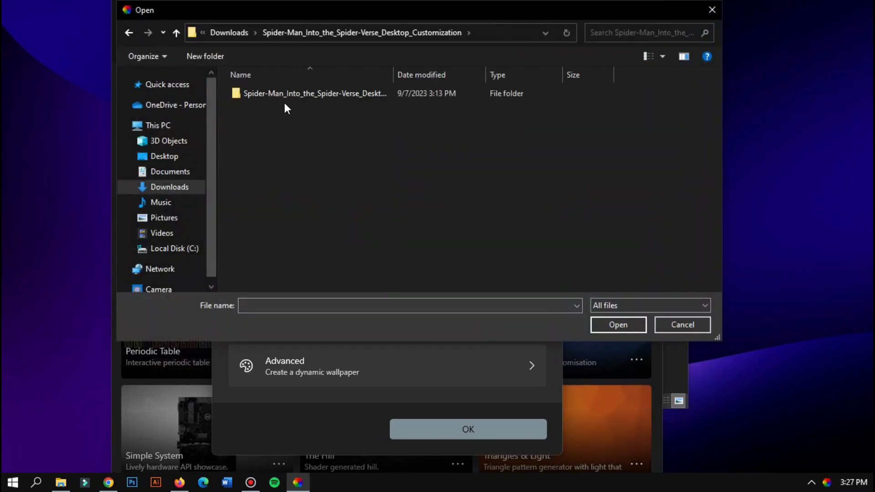
{"action": "double_click", "coordinate": [275, 92]}
{"action": "left_click", "coordinate": [269, 119]}
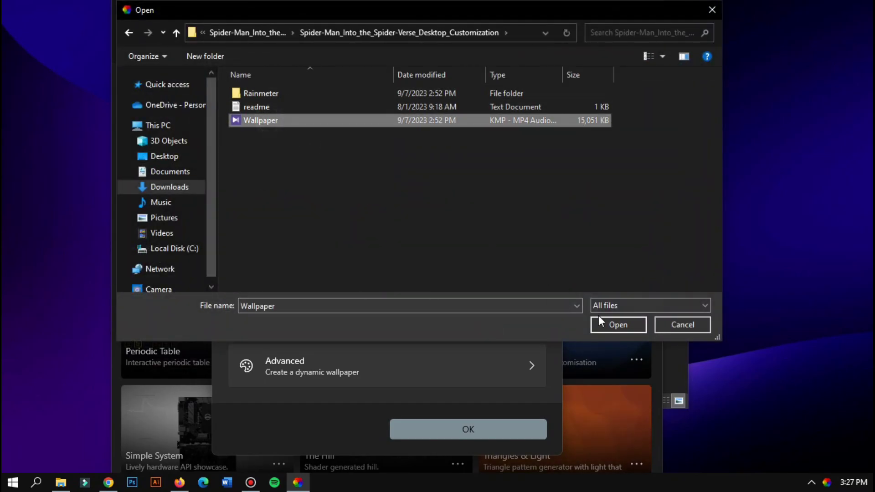
{"action": "left_click", "coordinate": [606, 322]}
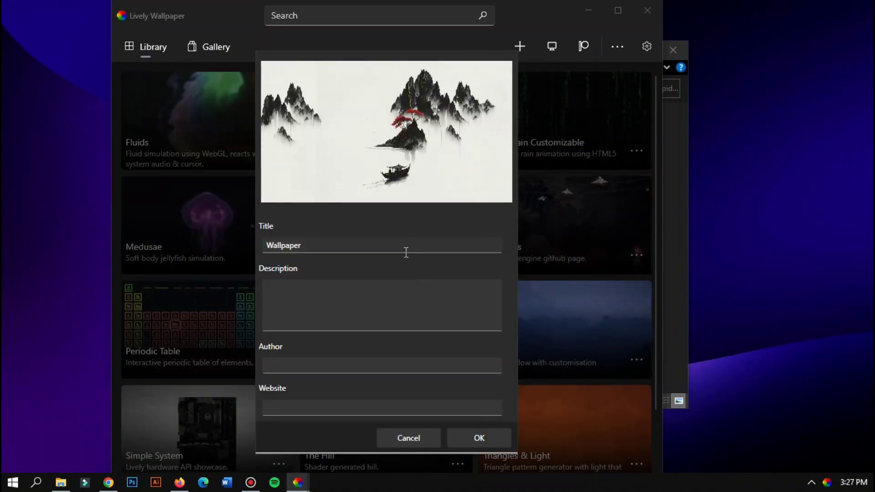
{"action": "left_click", "coordinate": [471, 438]}
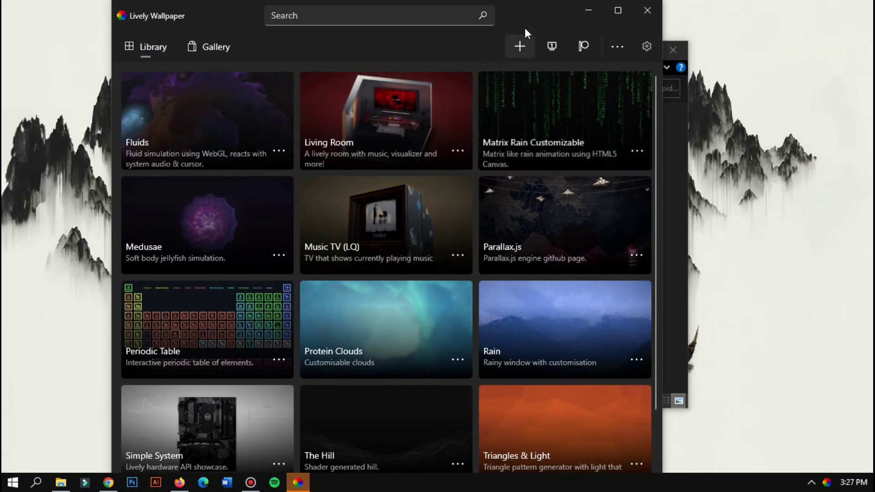
Set the Taskbar Theme to Clear in Lively Wallpaper's system settings
{"action": "left_click_drag", "start_coordinate": [524, 9], "coordinate": [521, 15]}
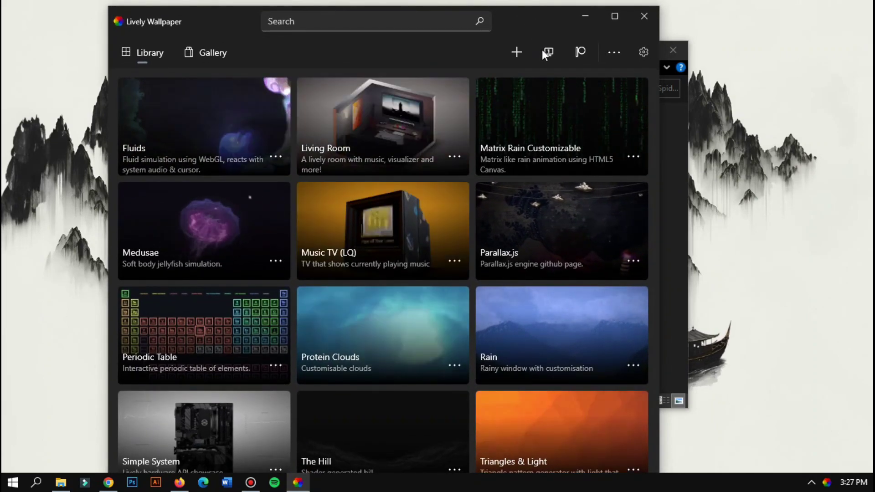
{"action": "left_click", "coordinate": [642, 52]}
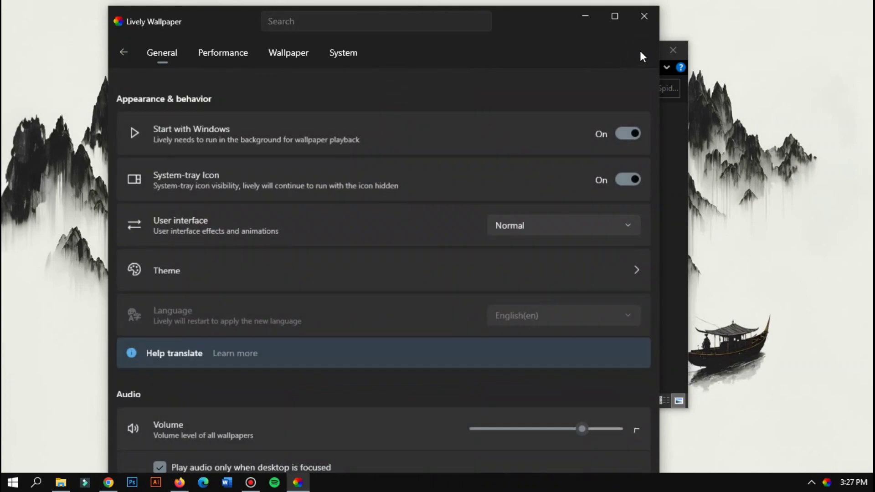
{"action": "left_click", "coordinate": [346, 53]}
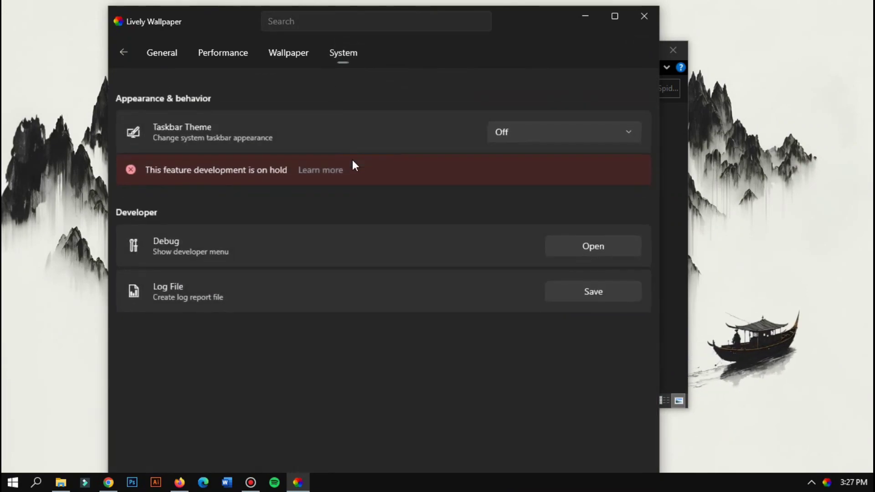
{"action": "left_click", "coordinate": [630, 132]}
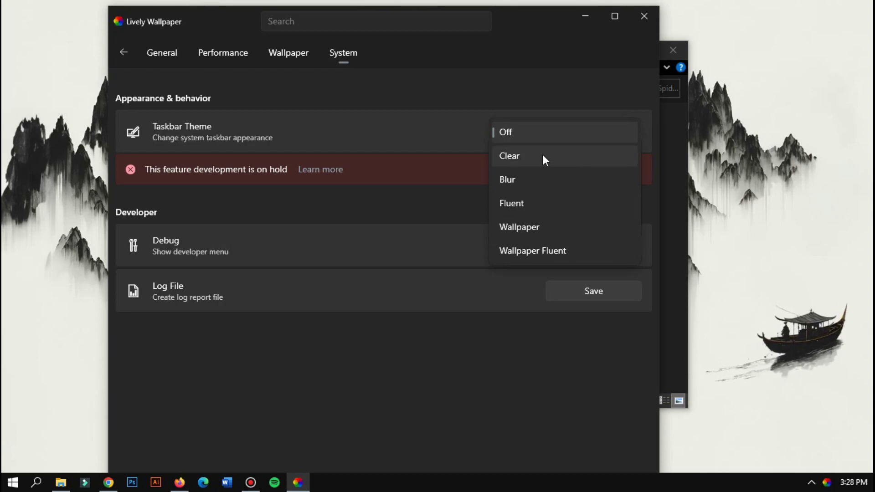
{"action": "left_click", "coordinate": [509, 154]}
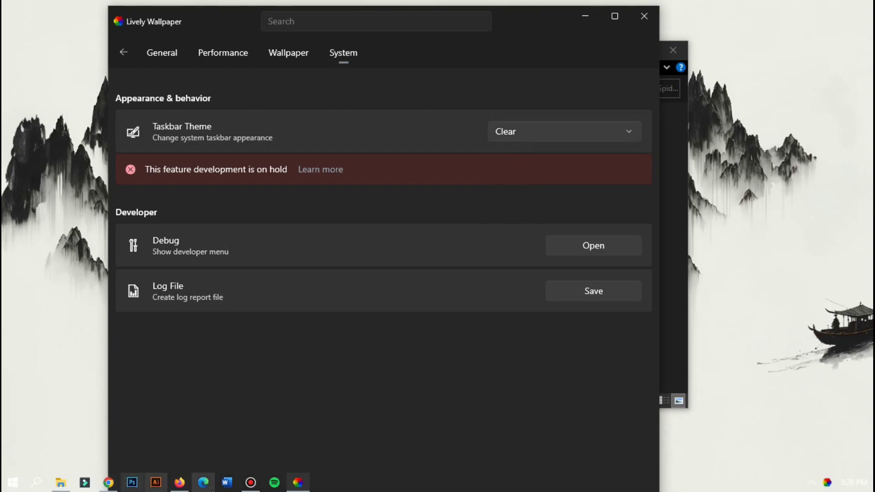
Set the Taskbar Theme to Off and close the Lively Wallpaper and customization folder windows
{"action": "left_click", "coordinate": [629, 136]}
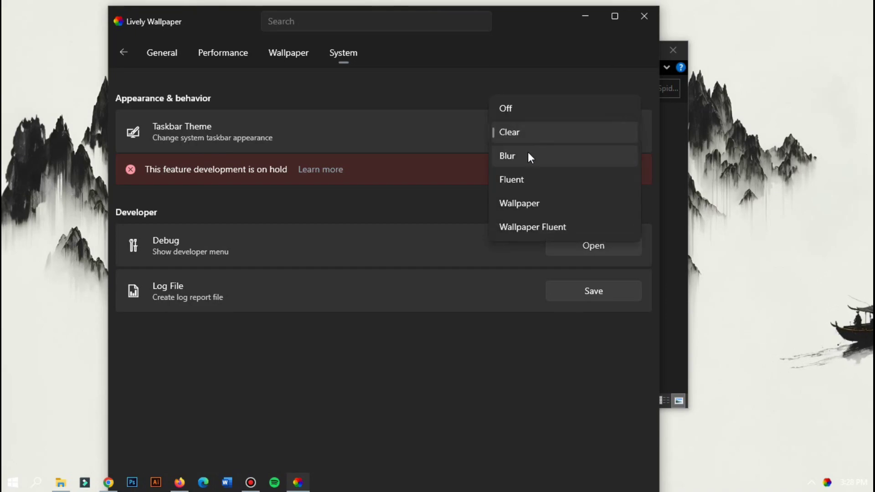
{"action": "left_click", "coordinate": [515, 109]}
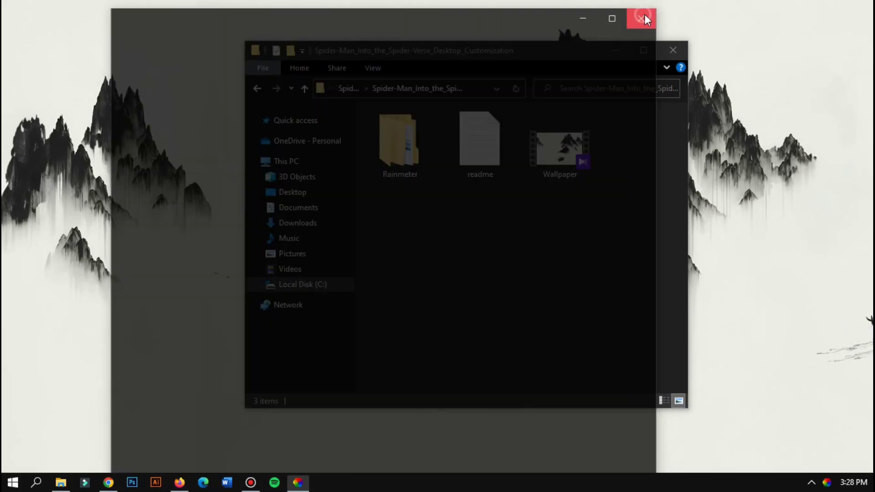
{"action": "left_click", "coordinate": [643, 18]}
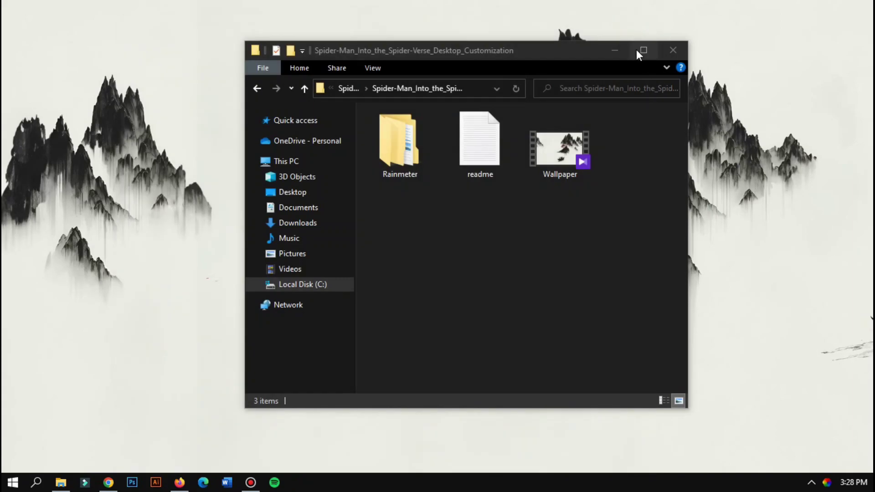
{"action": "left_click", "coordinate": [668, 51]}
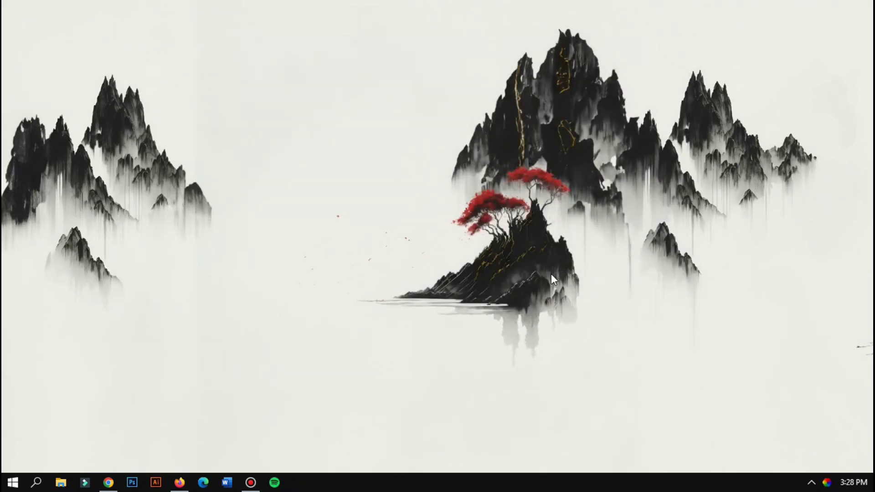
Switch to Firefox, download the TaskbarX Portable Zip x86 from its website and show the file in the Downloads folder
{"action": "left_click", "coordinate": [180, 482]}
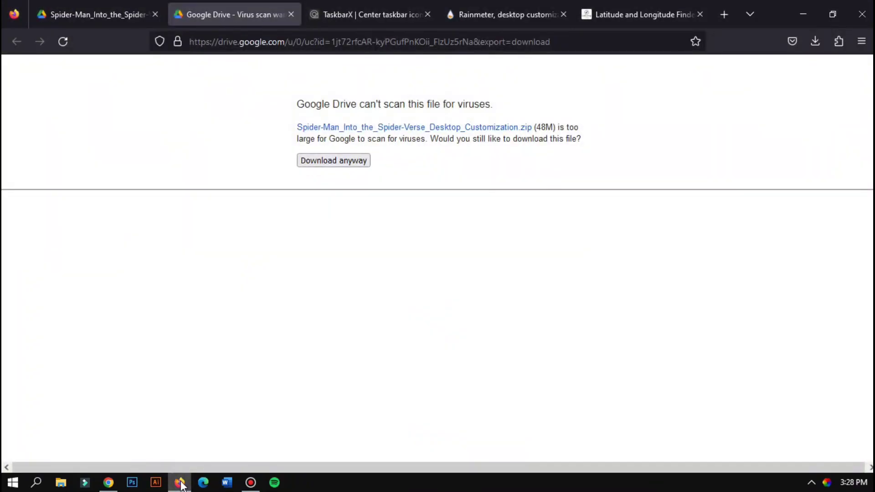
{"action": "left_click", "coordinate": [361, 16]}
{"action": "scroll", "coordinate": [126, 237], "scroll_direction": "down", "scroll_amount": 2}
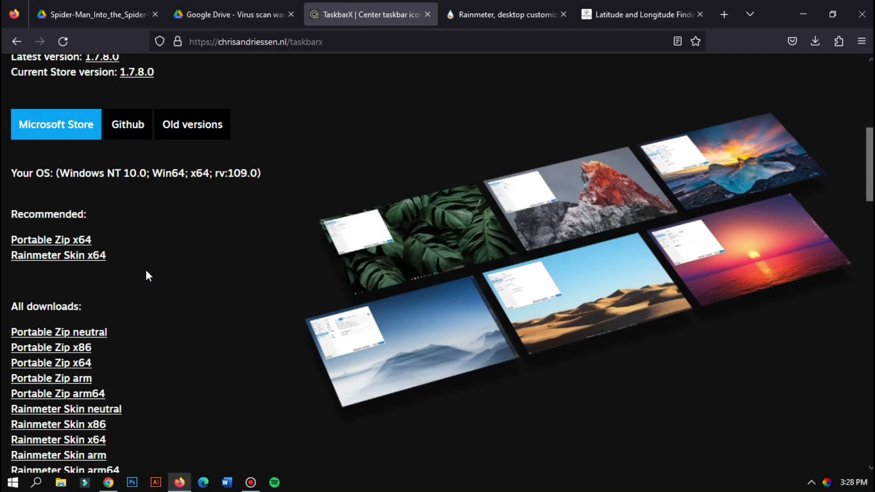
{"action": "scroll", "coordinate": [146, 270], "scroll_direction": "down", "scroll_amount": 2}
{"action": "left_click", "coordinate": [80, 287]}
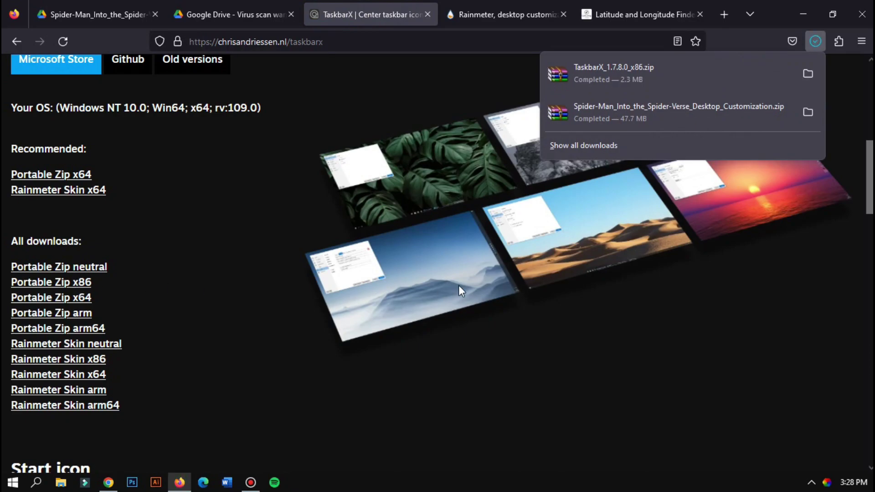
{"action": "left_click", "coordinate": [807, 74]}
{"action": "left_click", "coordinate": [803, 15]}
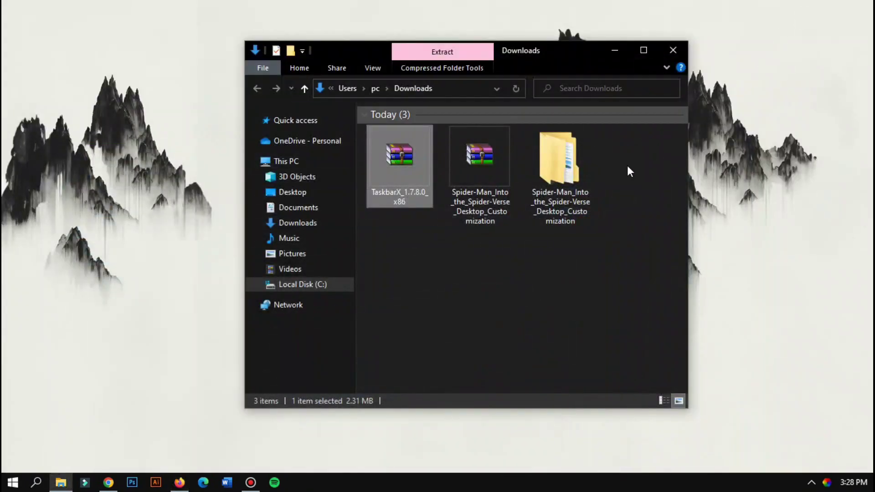
Extract the TaskbarX_1.7.8.0_x86 archive into its own folder in Downloads and open that folder
{"action": "right_click", "coordinate": [401, 172]}
{"action": "left_click", "coordinate": [451, 238]}
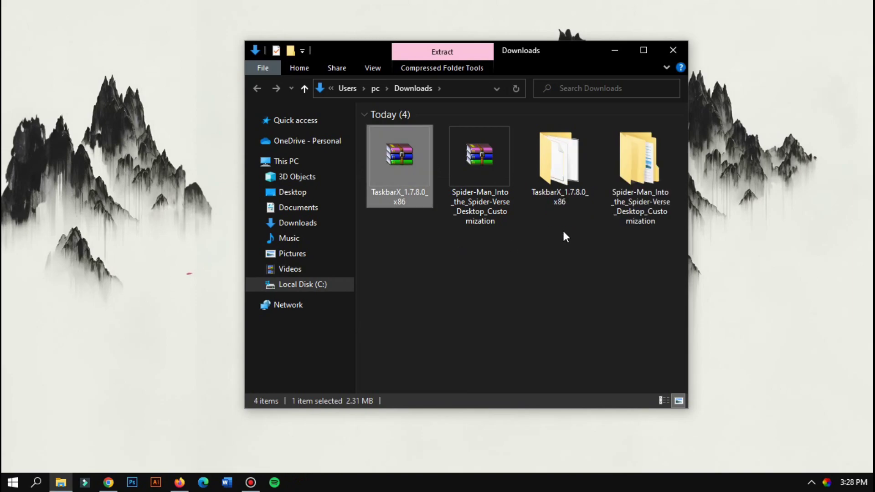
{"action": "double_click", "coordinate": [561, 161]}
Launch the TaskbarX Configurator application, close the folder window and move the configurator fully into view above the taskbar
{"action": "scroll", "coordinate": [446, 207], "scroll_direction": "down", "scroll_amount": 5}
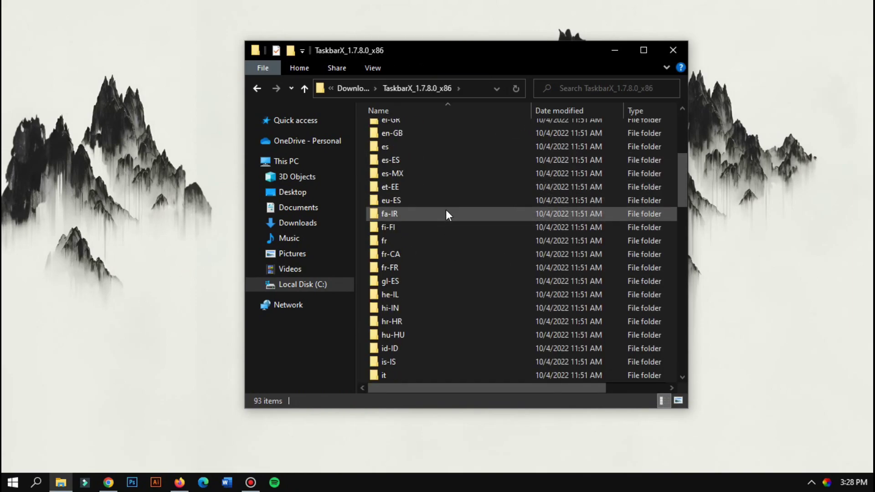
{"action": "scroll", "coordinate": [446, 212], "scroll_direction": "down", "scroll_amount": 12}
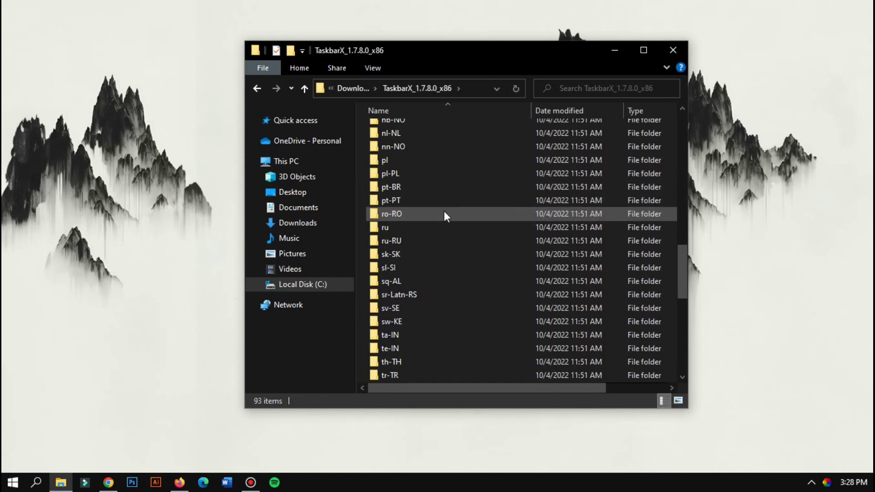
{"action": "scroll", "coordinate": [444, 214], "scroll_direction": "down", "scroll_amount": 8}
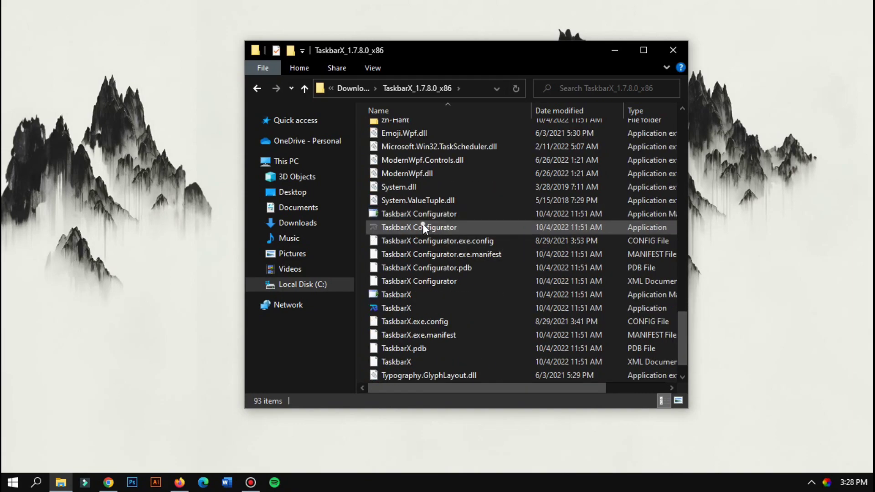
{"action": "double_click", "coordinate": [423, 228]}
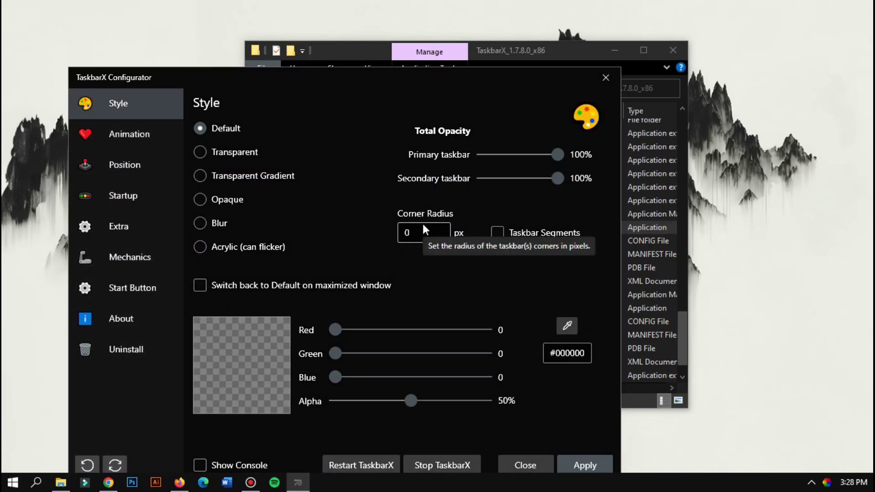
{"action": "left_click", "coordinate": [673, 50]}
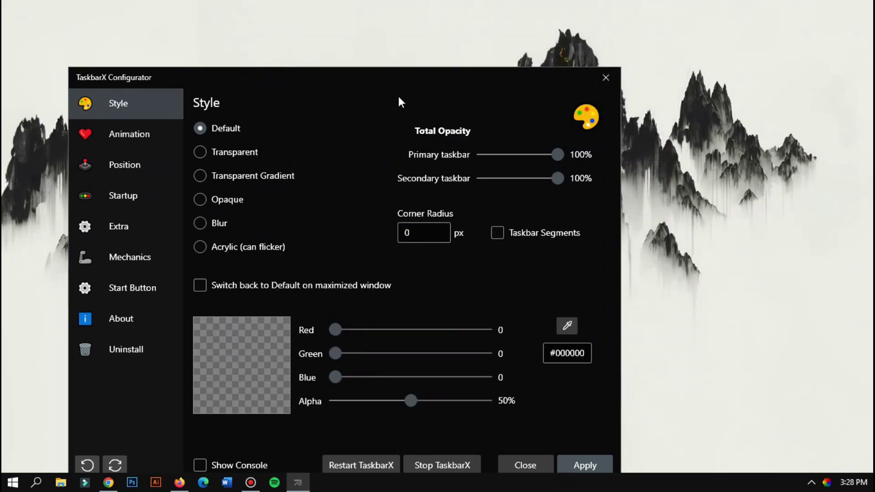
{"action": "left_click_drag", "start_coordinate": [387, 85], "coordinate": [425, 42]}
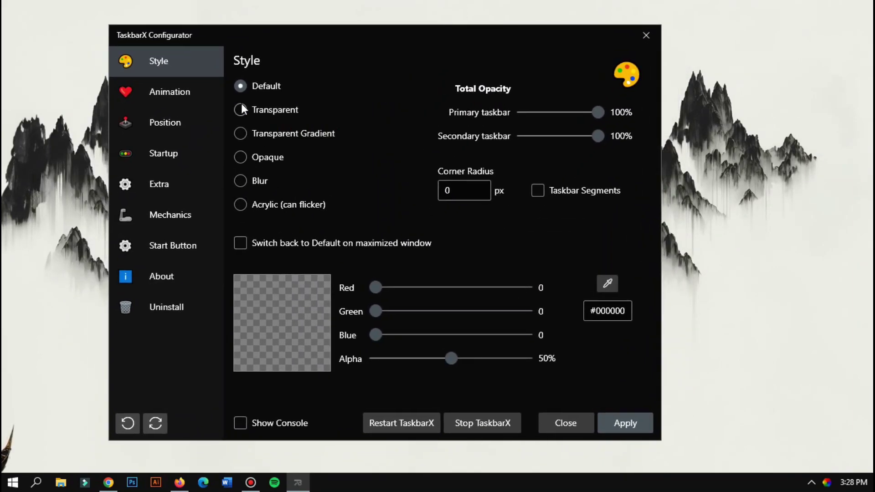
Enable Taskbar Segments in the style settings, check the position settings and apply the configuration
{"action": "left_click", "coordinate": [539, 190]}
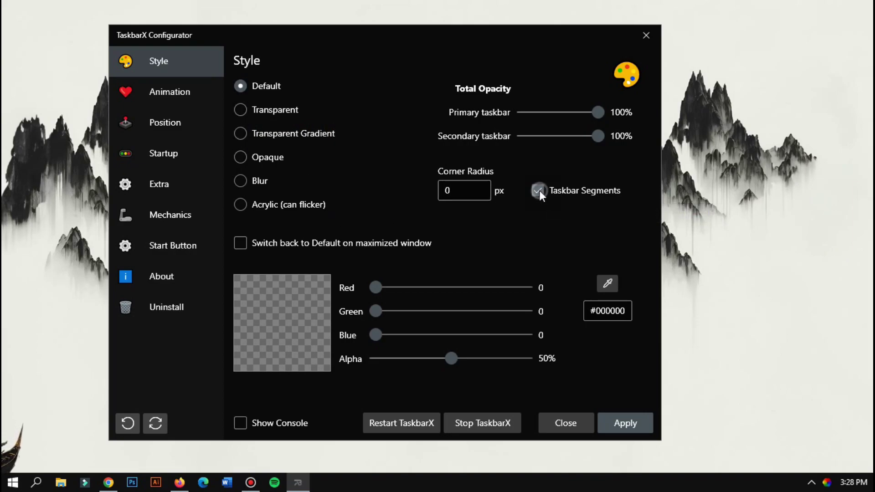
{"action": "left_click", "coordinate": [164, 121]}
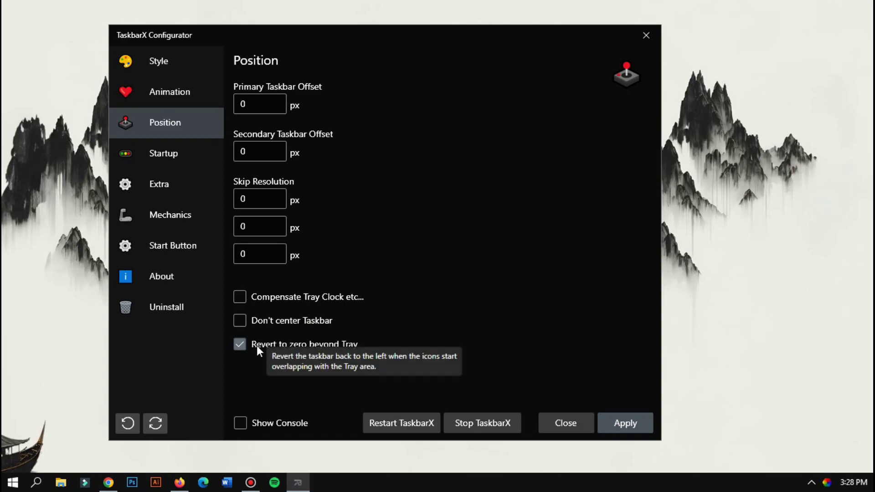
{"action": "left_click", "coordinate": [627, 427]}
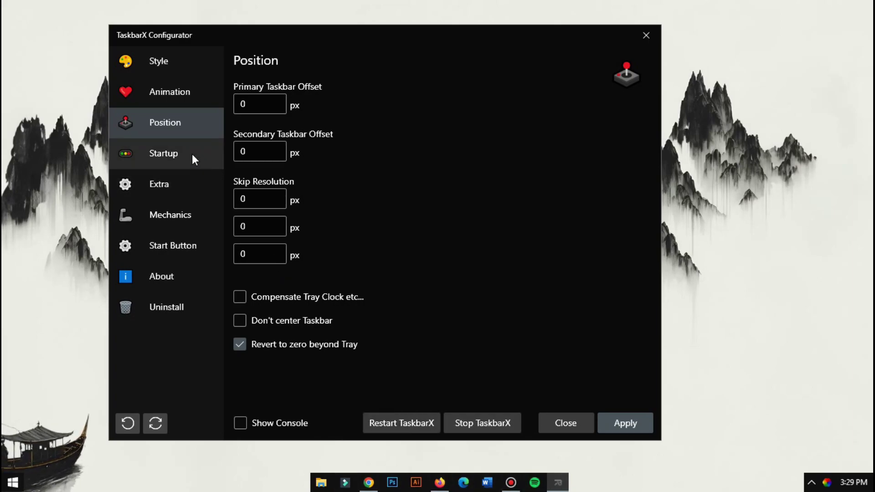
Turn off Taskbar Segments in the style settings, apply the configuration and close the TaskbarX Configurator
{"action": "left_click", "coordinate": [156, 62]}
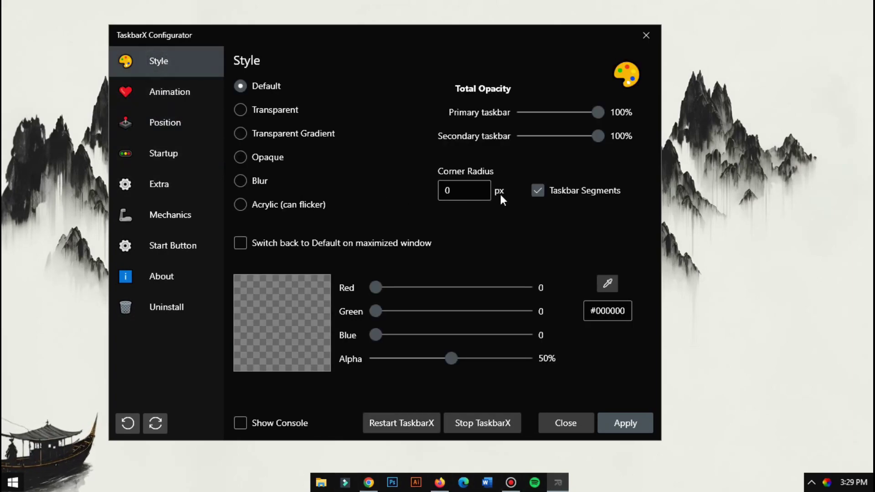
{"action": "left_click", "coordinate": [542, 191]}
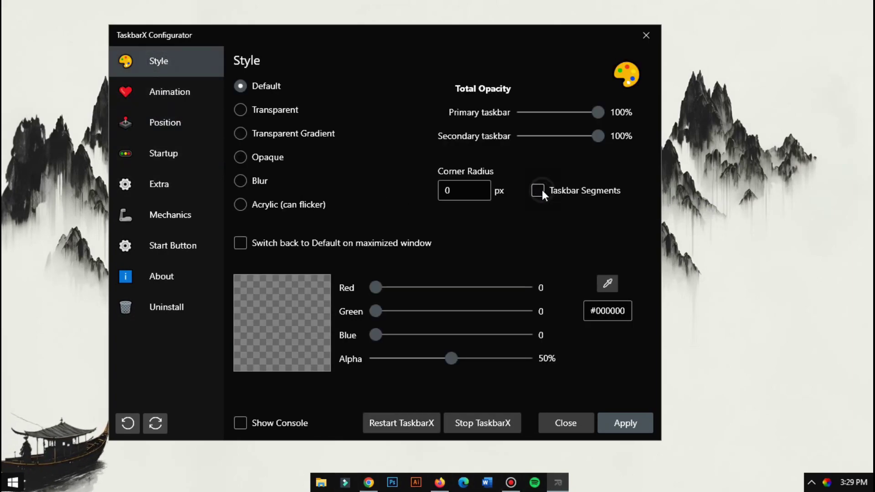
{"action": "left_click", "coordinate": [630, 417]}
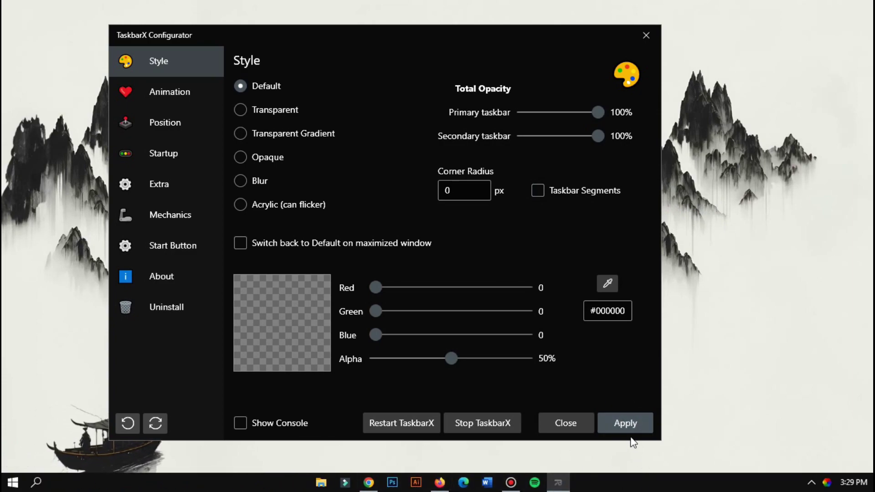
{"action": "left_click", "coordinate": [586, 424]}
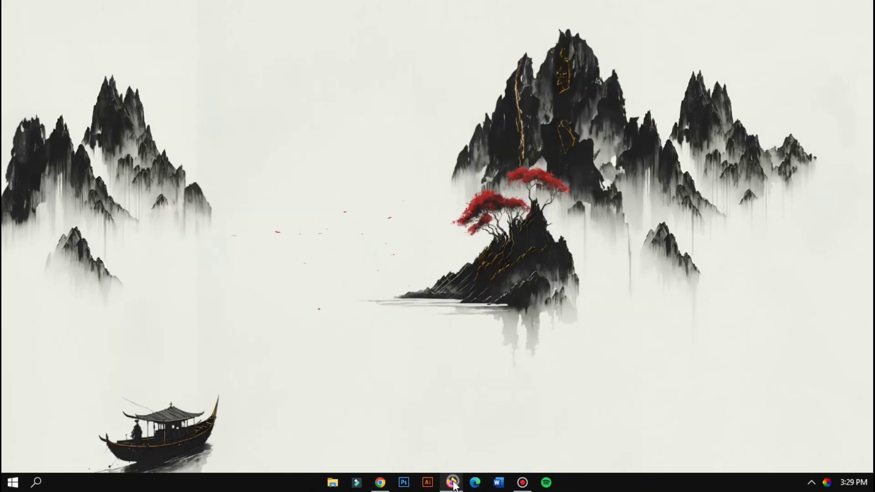
Switch to Firefox, download the Rainmeter 4.5.18 release from rainmeter.net and show the installer in the Downloads folder
{"action": "left_click", "coordinate": [454, 484]}
{"action": "left_click", "coordinate": [488, 14]}
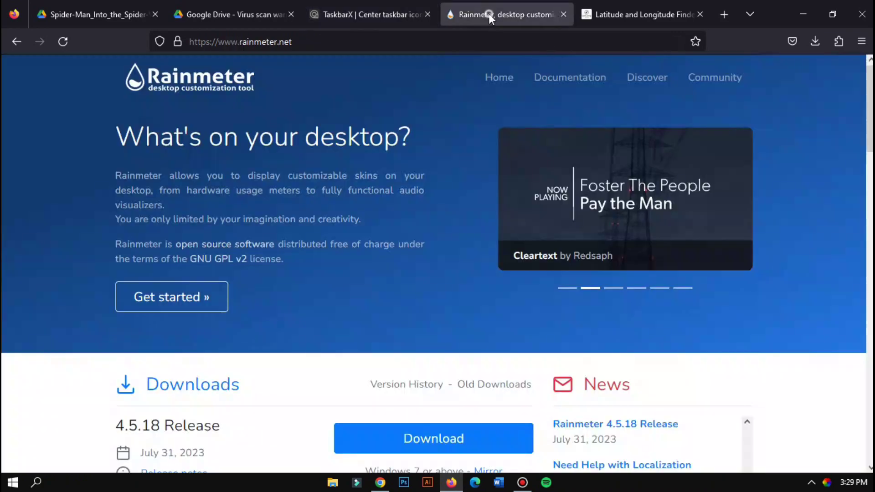
{"action": "scroll", "coordinate": [383, 218], "scroll_direction": "down", "scroll_amount": 4}
{"action": "left_click", "coordinate": [407, 244]}
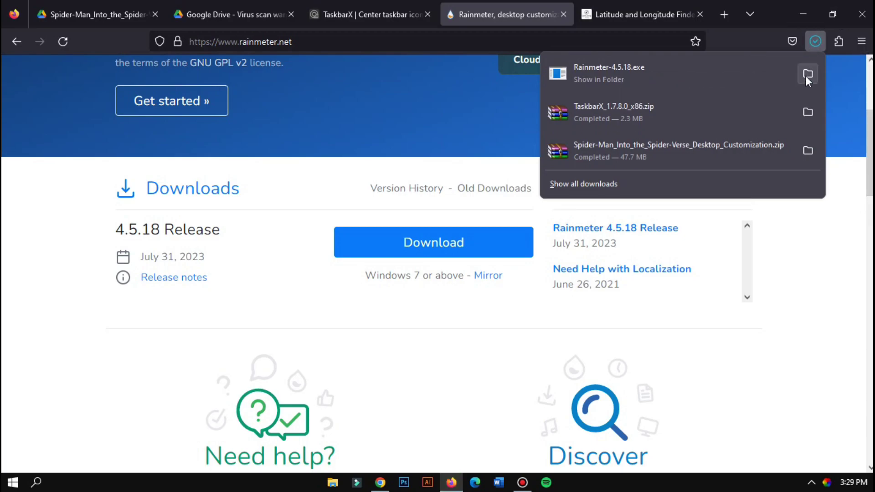
{"action": "left_click", "coordinate": [805, 76]}
{"action": "left_click", "coordinate": [801, 16]}
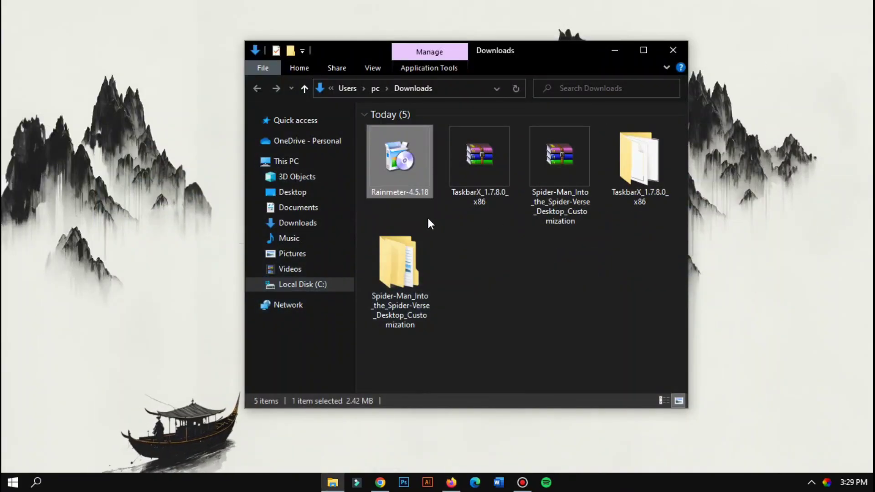
Install Rainmeter with the standard installation in C:\Program Files\Rainmeter, keeping launch on startup enabled, and finish the setup
{"action": "double_click", "coordinate": [390, 164]}
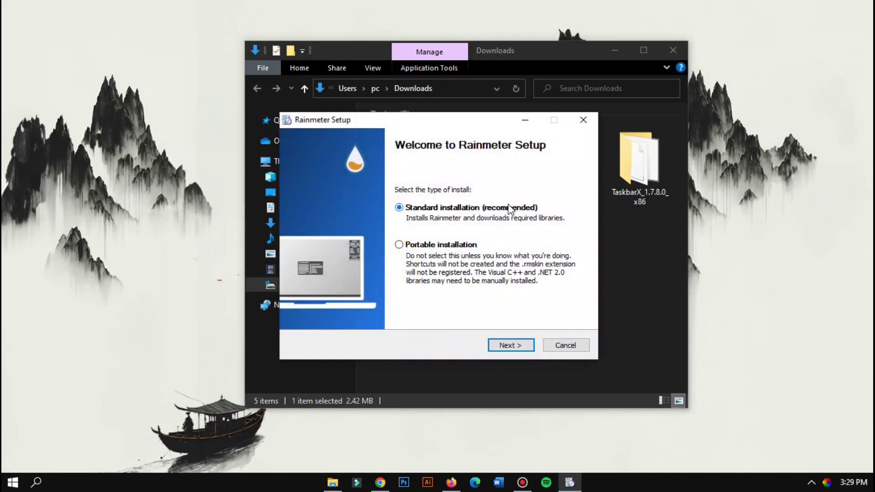
{"action": "left_click", "coordinate": [512, 347]}
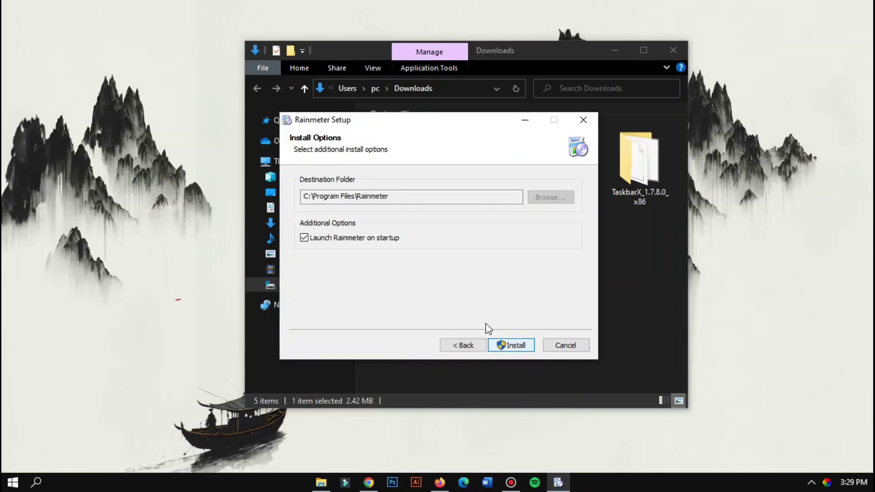
{"action": "left_click", "coordinate": [510, 345]}
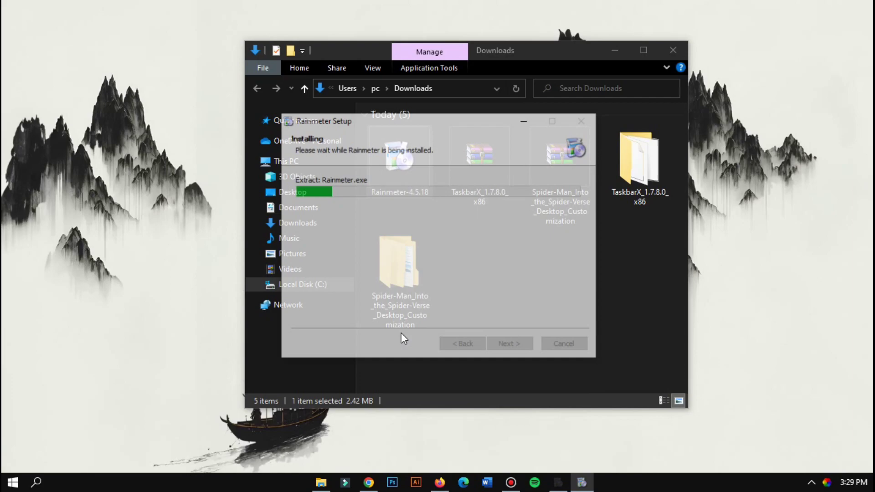
{"action": "left_click", "coordinate": [512, 345]}
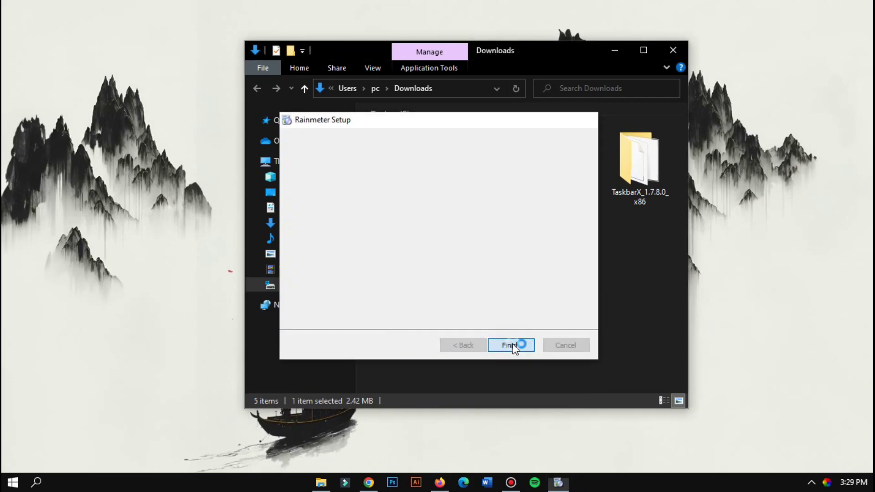
{"action": "left_click", "coordinate": [507, 291]}
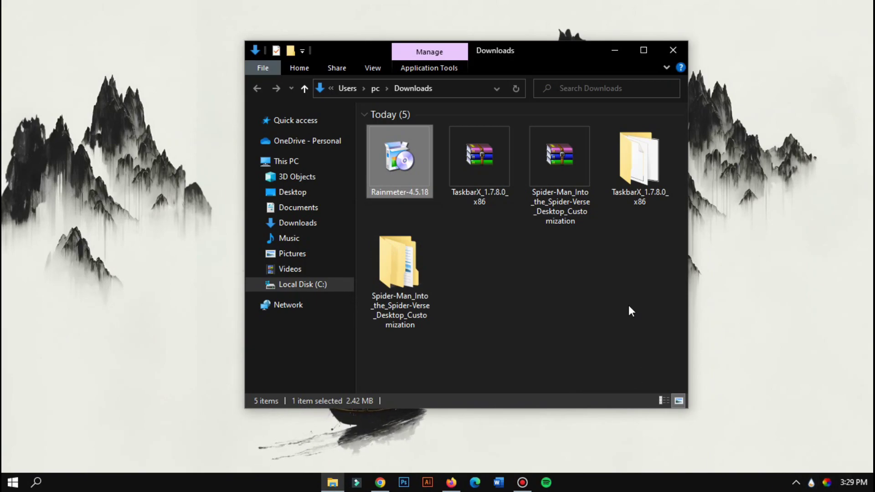
Open the Skins folder inside the Rainmeter folder of the extracted Spider-Man_Into_the_Spider-Verse_Desktop_Customization files
{"action": "left_click_drag", "start_coordinate": [545, 51], "coordinate": [521, 43]}
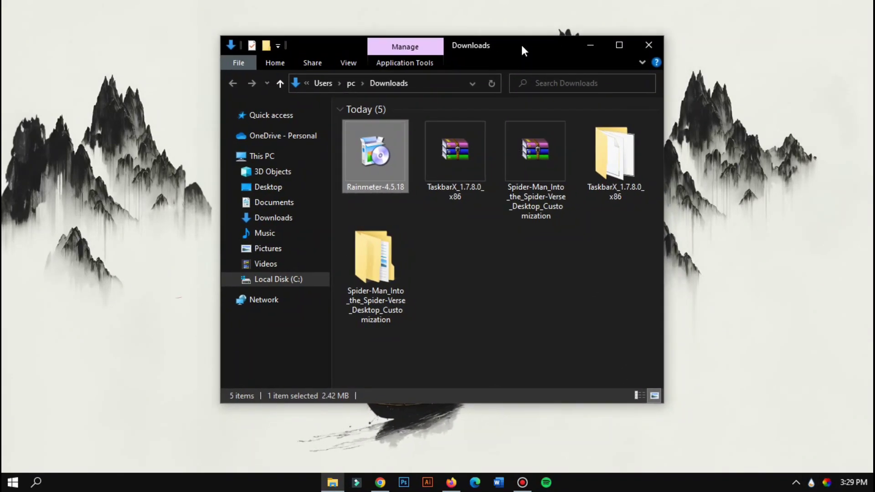
{"action": "double_click", "coordinate": [385, 278]}
{"action": "double_click", "coordinate": [395, 127]}
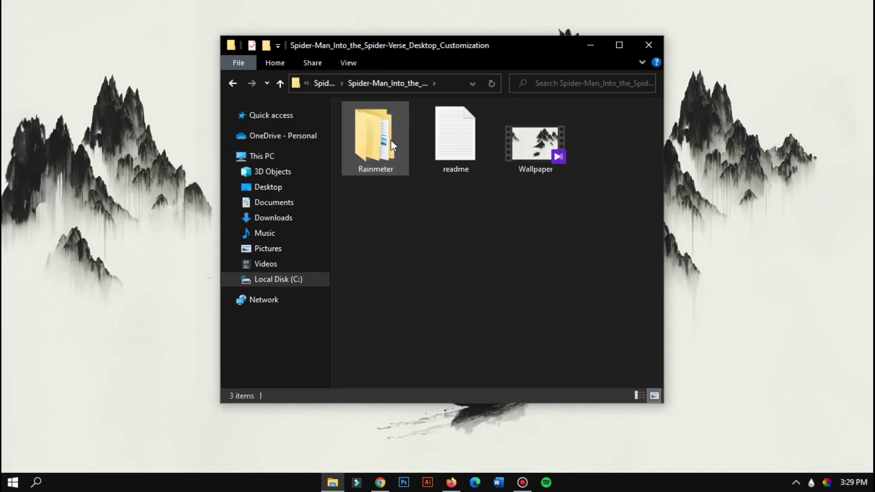
{"action": "double_click", "coordinate": [382, 156]}
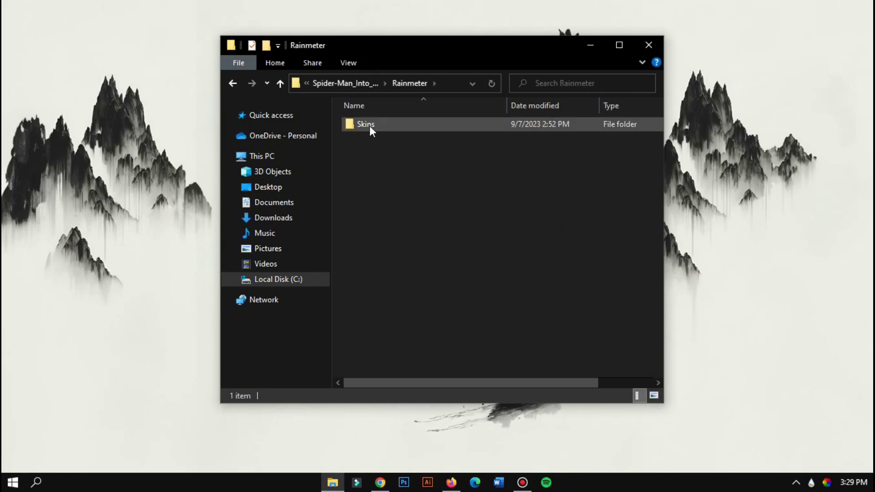
{"action": "double_click", "coordinate": [370, 124]}
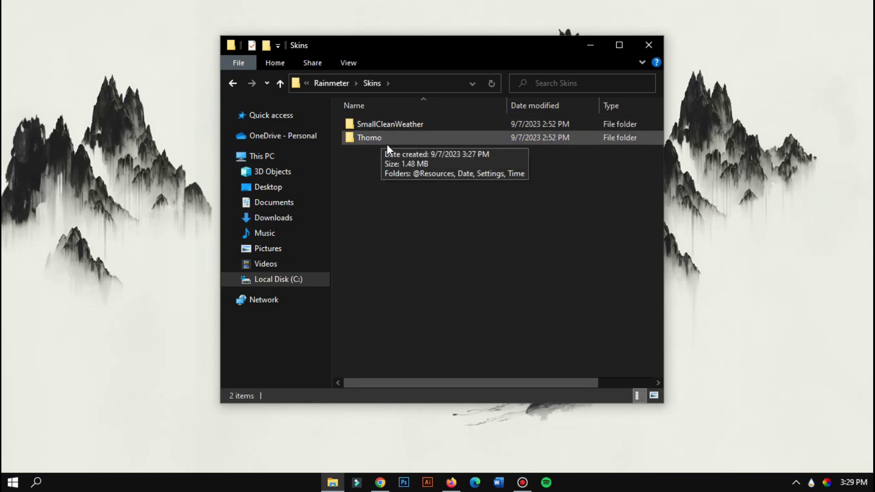
Move the SmallCleanWeather and Thomo folders into the Skins folder of Documents\Rainmeter and close the Explorer window
{"action": "left_click_drag", "start_coordinate": [367, 159], "coordinate": [394, 122]}
{"action": "right_click", "coordinate": [394, 121]}
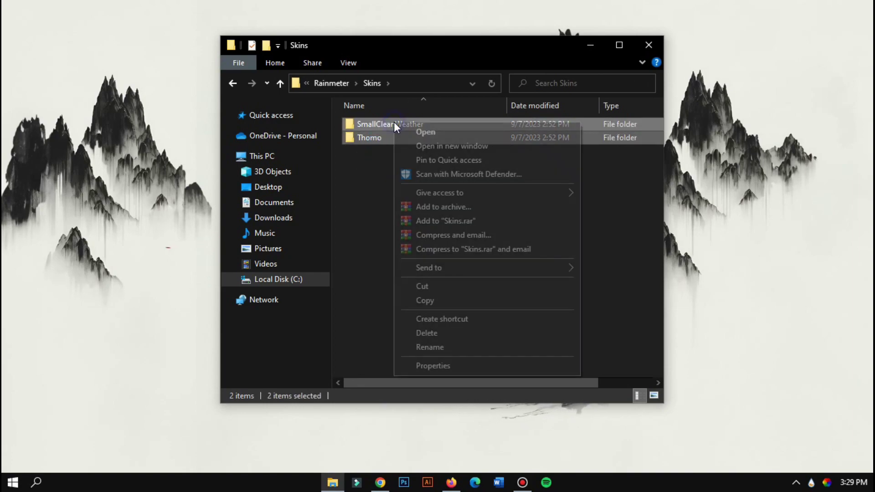
{"action": "left_click", "coordinate": [427, 286]}
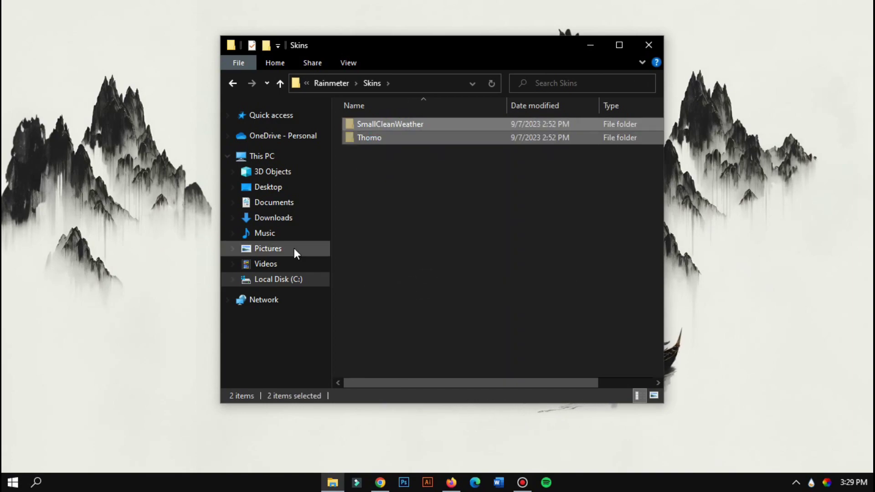
{"action": "left_click", "coordinate": [275, 206]}
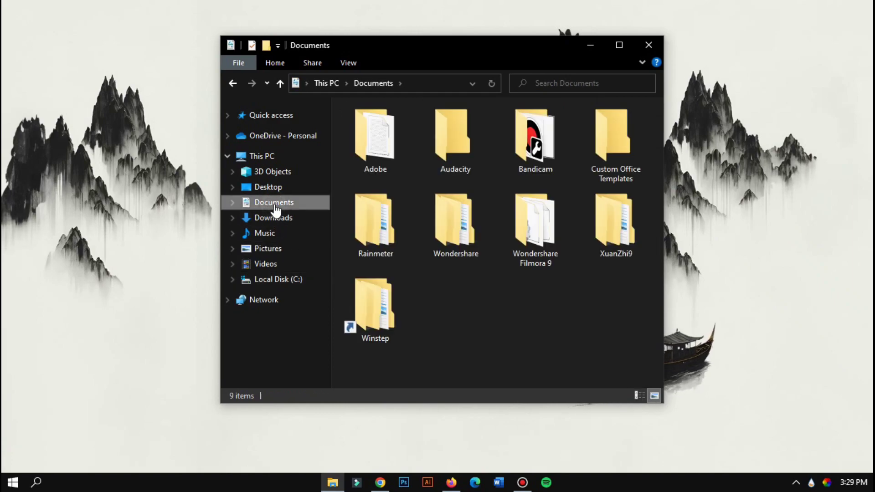
{"action": "double_click", "coordinate": [378, 226]}
{"action": "double_click", "coordinate": [373, 123]}
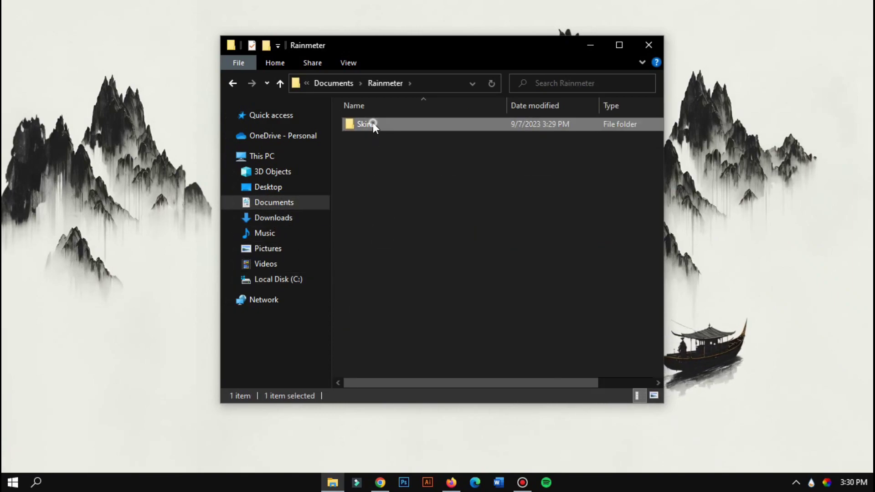
{"action": "right_click", "coordinate": [476, 158]}
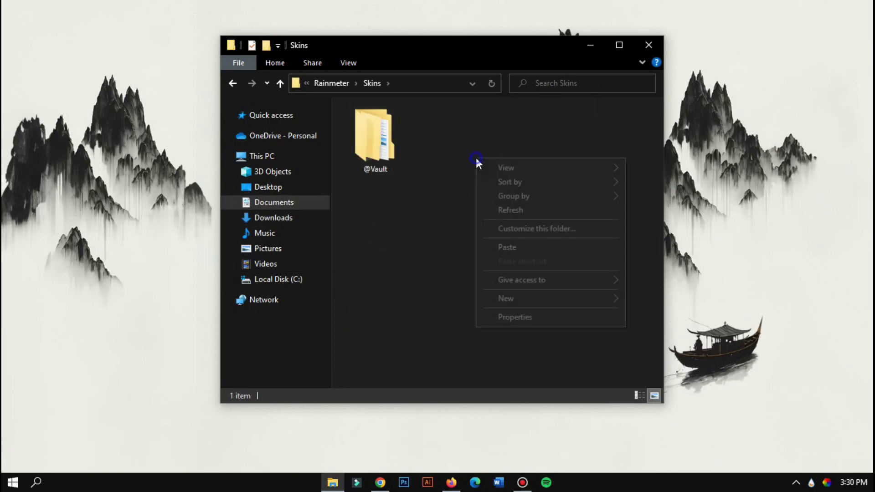
{"action": "left_click", "coordinate": [506, 247]}
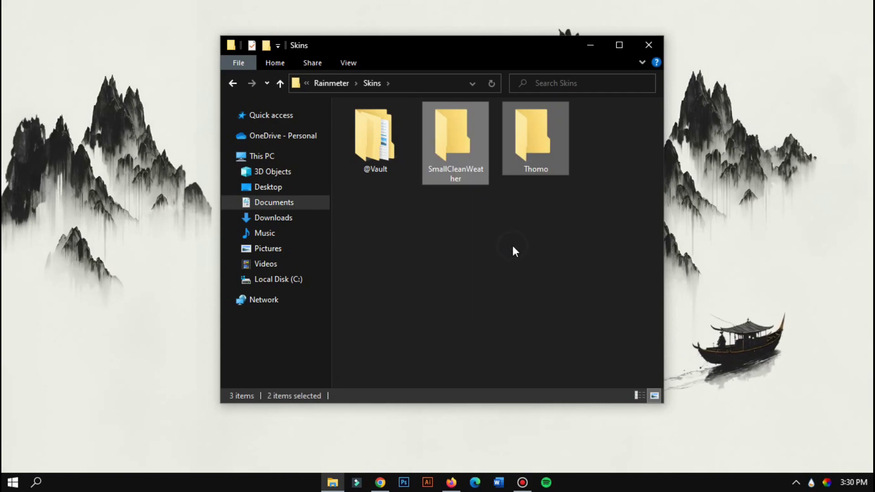
{"action": "left_click", "coordinate": [648, 45]}
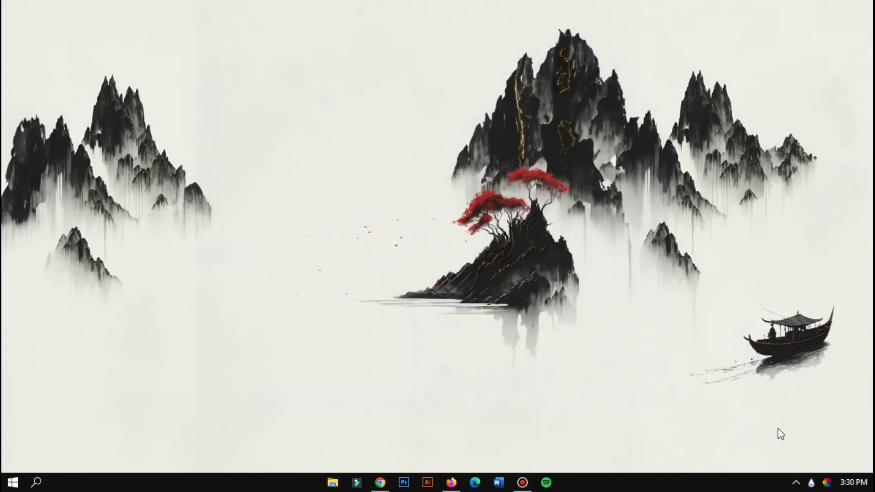
Open the Rainmeter manager and refresh all skins to list the newly added folders
{"action": "left_click", "coordinate": [811, 482]}
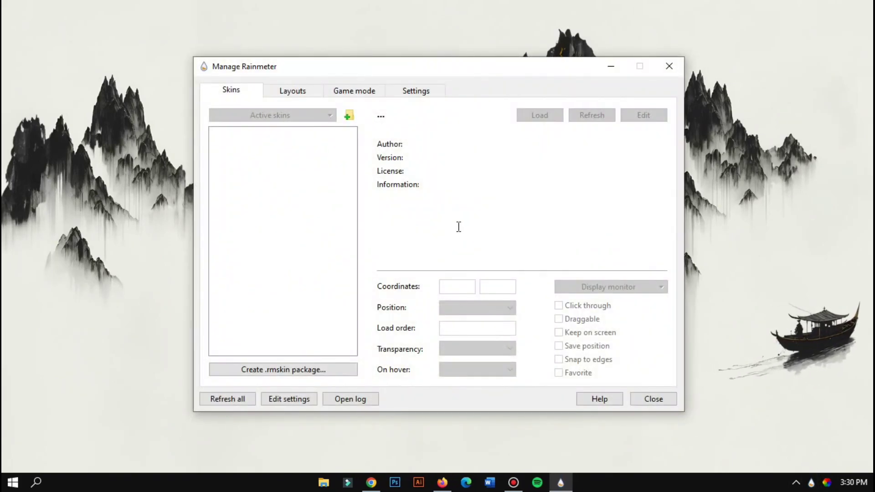
{"action": "left_click", "coordinate": [228, 399]}
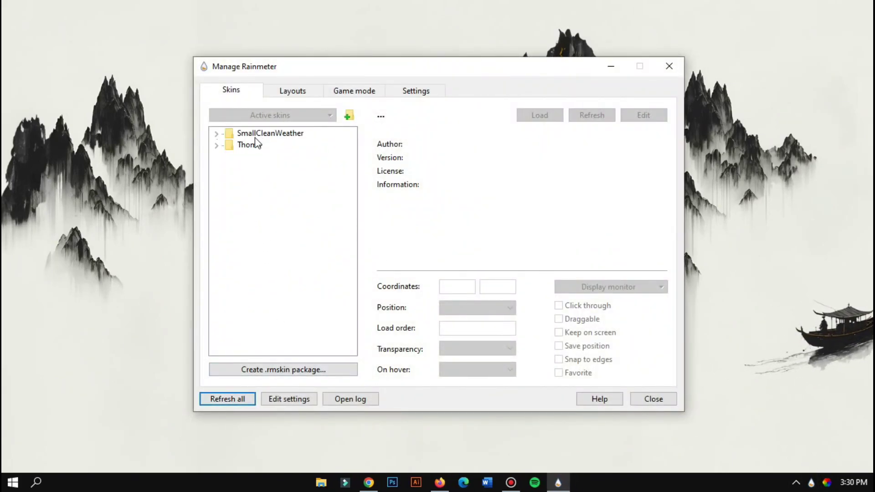
{"action": "left_click_drag", "start_coordinate": [315, 70], "coordinate": [350, 91]}
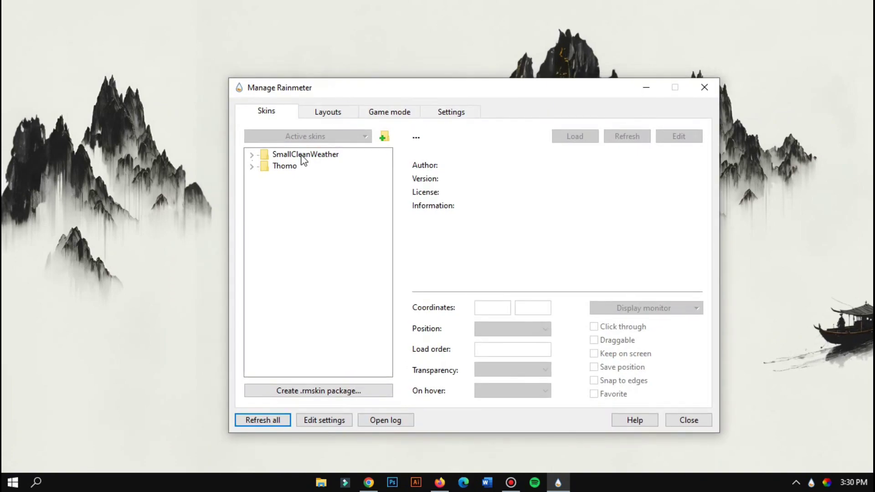
Load the Thomo Date.ini skin and reposition the date on the desktop at coordinates 264, 122
{"action": "left_click", "coordinate": [252, 167]}
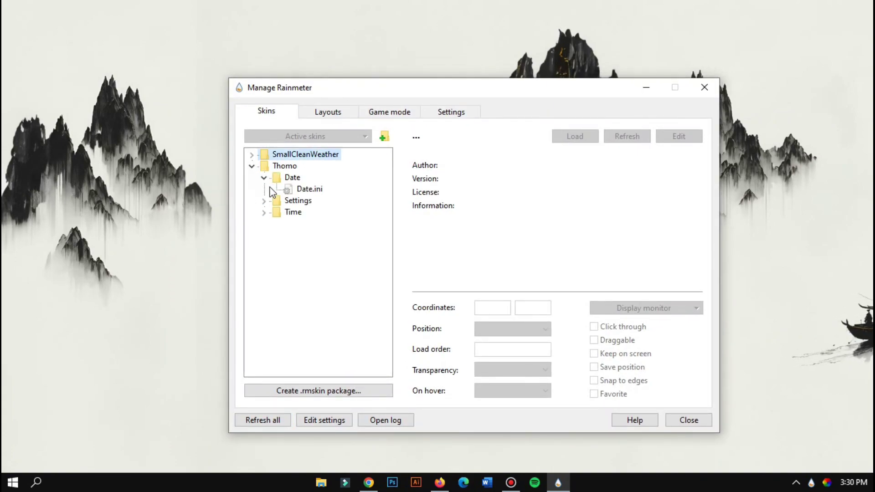
{"action": "left_click", "coordinate": [310, 189]}
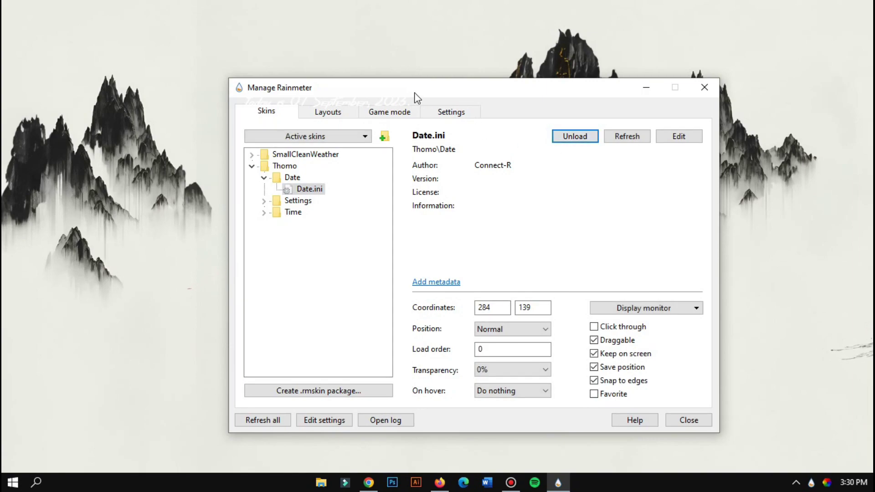
{"action": "left_click_drag", "start_coordinate": [415, 93], "coordinate": [408, 152]}
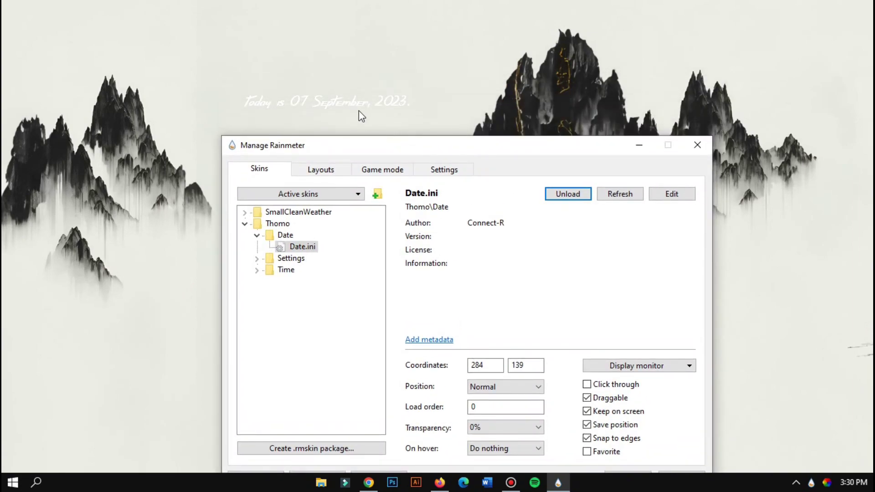
{"action": "left_click_drag", "start_coordinate": [353, 106], "coordinate": [335, 99]}
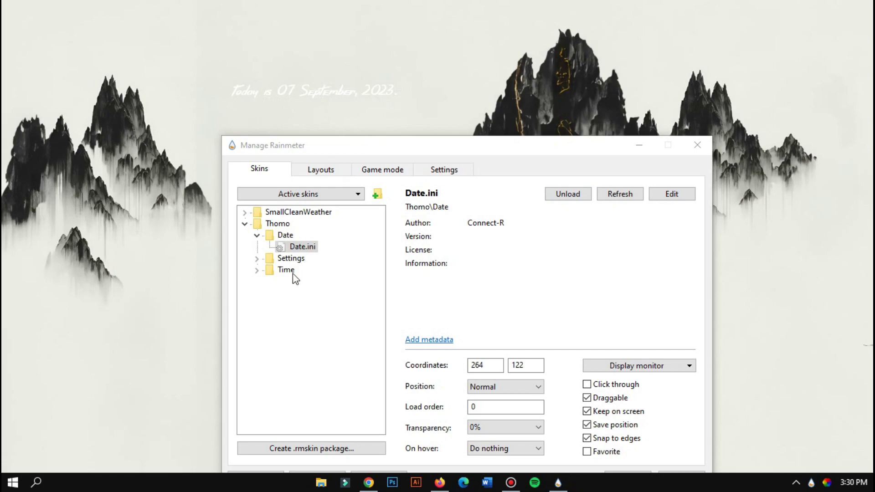
Load the Thomo Time.ini skin to show the weekday and clock on the desktop
{"action": "left_click", "coordinate": [257, 270]}
{"action": "left_click", "coordinate": [288, 279]}
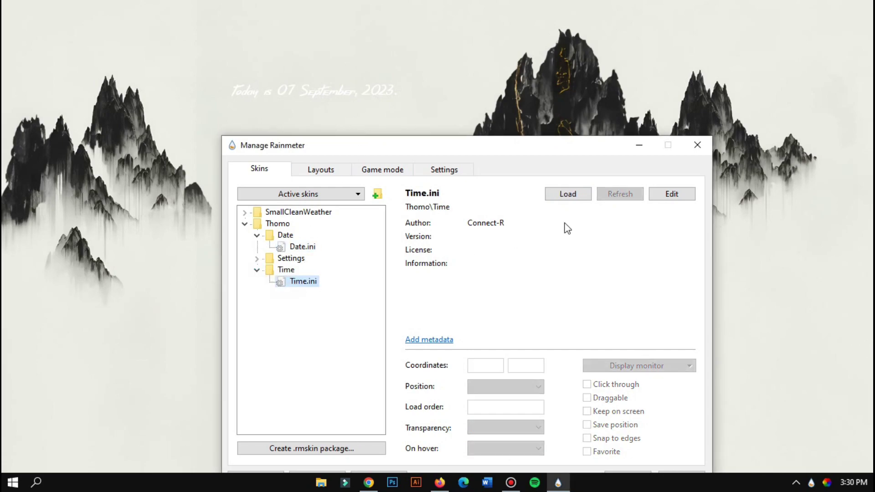
{"action": "left_click", "coordinate": [570, 196]}
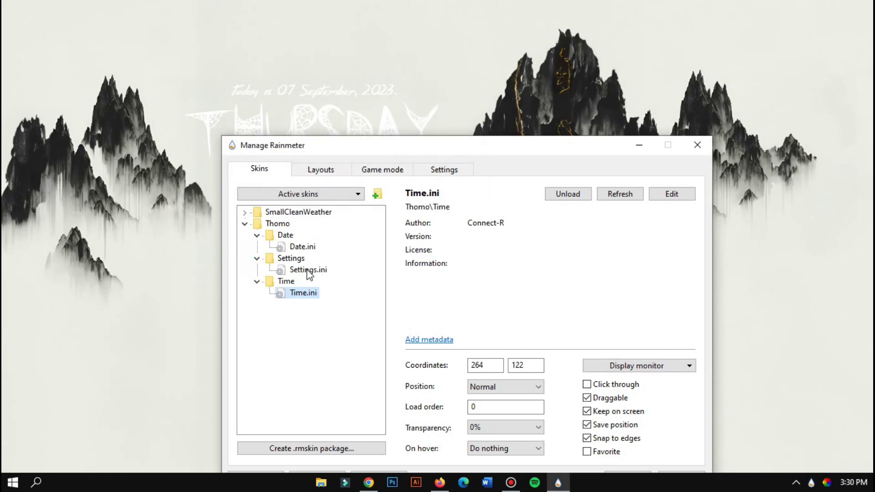
Load the Thomo Settings.ini skin, set the font color to black (0,0,0) and close the skin's settings
{"action": "left_click", "coordinate": [308, 271]}
{"action": "left_click", "coordinate": [571, 196]}
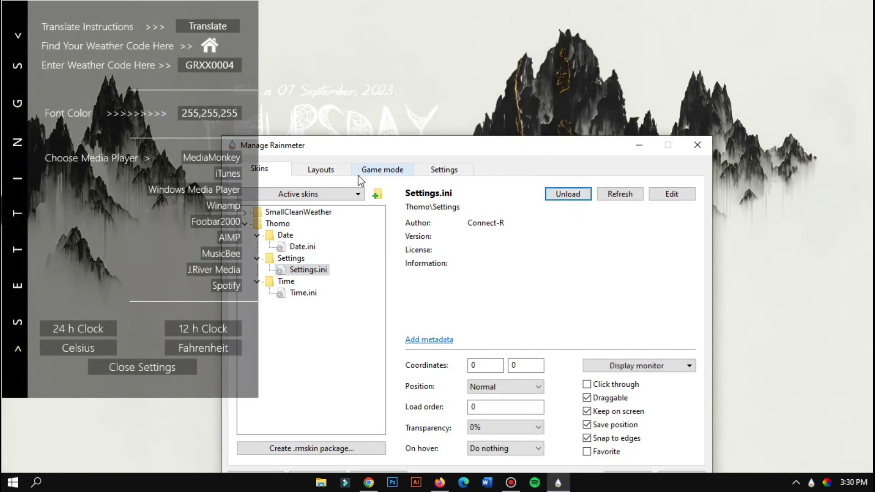
{"action": "left_click", "coordinate": [210, 114]}
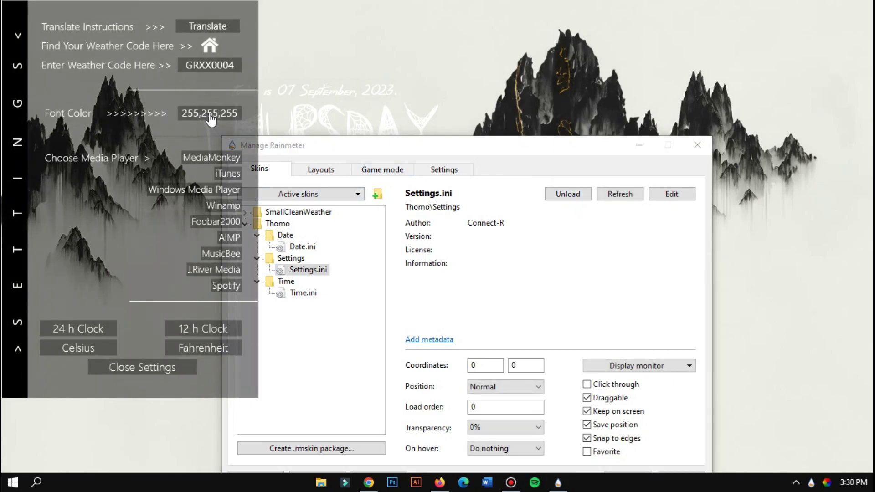
{"action": "left_click_drag", "start_coordinate": [363, 253], "coordinate": [354, 285]}
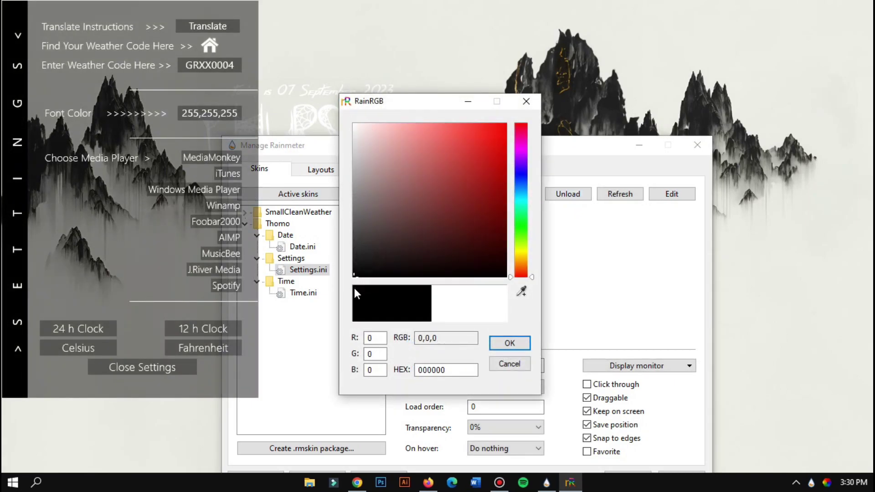
{"action": "left_click", "coordinate": [509, 345]}
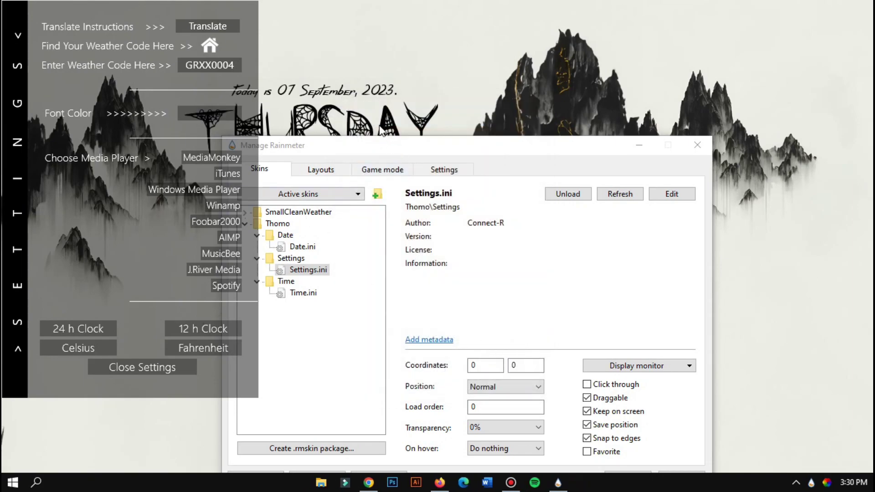
{"action": "left_click", "coordinate": [143, 368]}
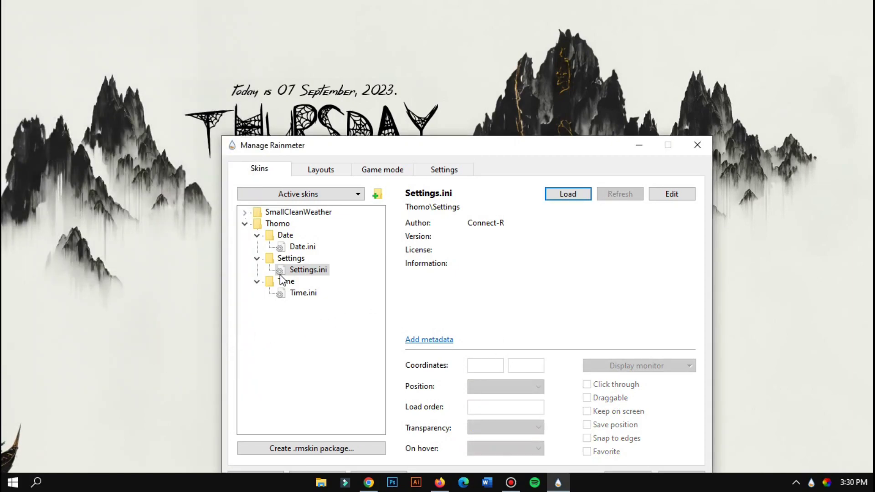
Set the position of both Date.ini and Time.ini to On desktop and close the Rainmeter manager
{"action": "left_click", "coordinate": [303, 247]}
{"action": "left_click", "coordinate": [485, 388]}
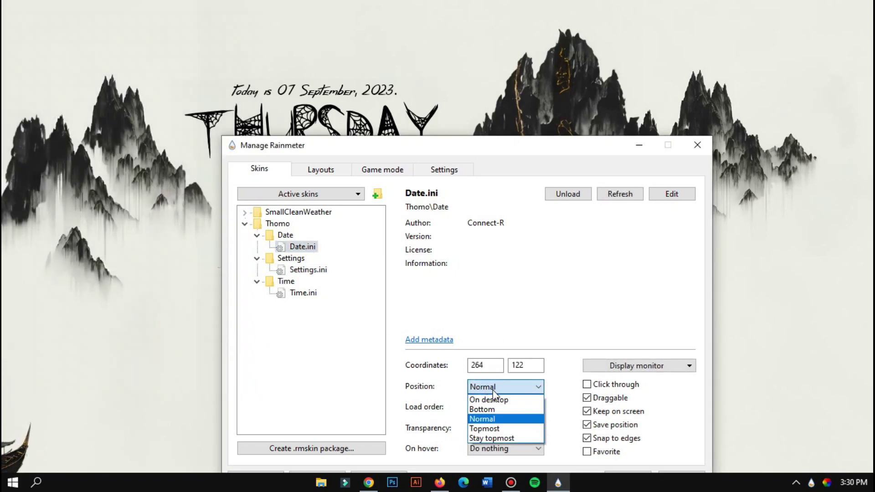
{"action": "left_click", "coordinate": [492, 400]}
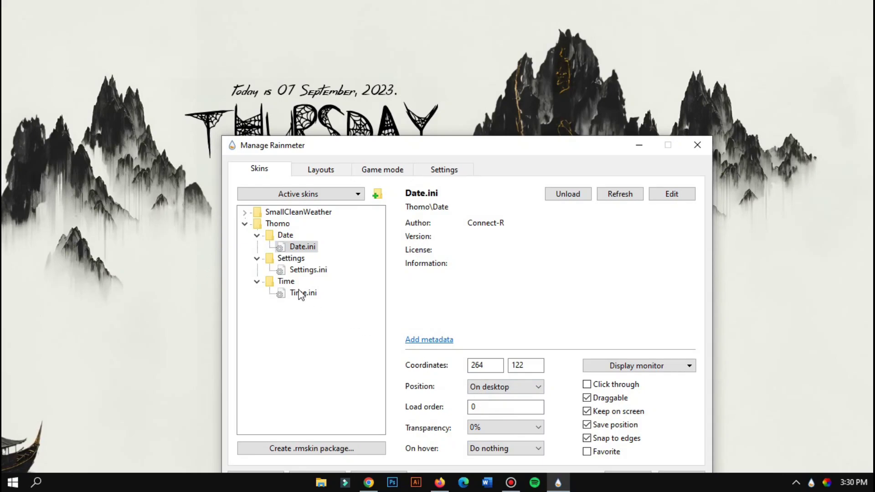
{"action": "left_click", "coordinate": [510, 388]}
{"action": "left_click", "coordinate": [504, 398]}
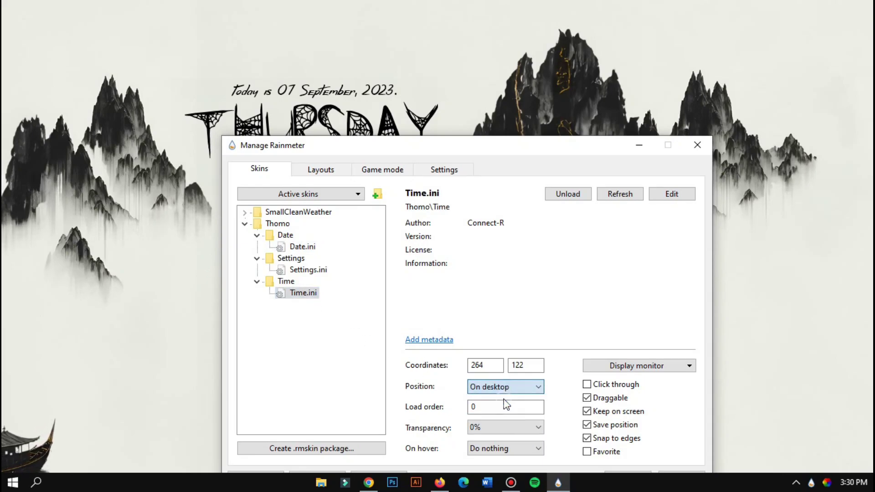
{"action": "left_click", "coordinate": [698, 155]}
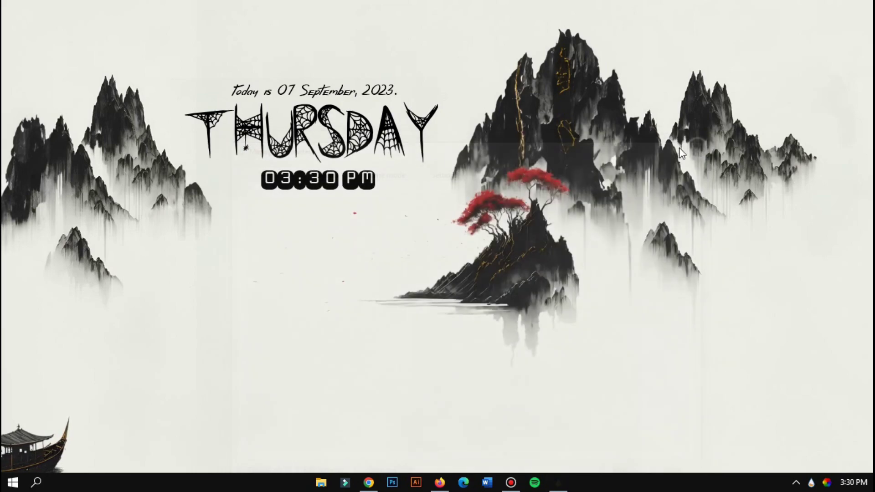
Shrink the weekday and clock skin slightly, move it lower, and place the date line just above the weekday
{"action": "left_click_drag", "start_coordinate": [340, 150], "coordinate": [349, 168]}
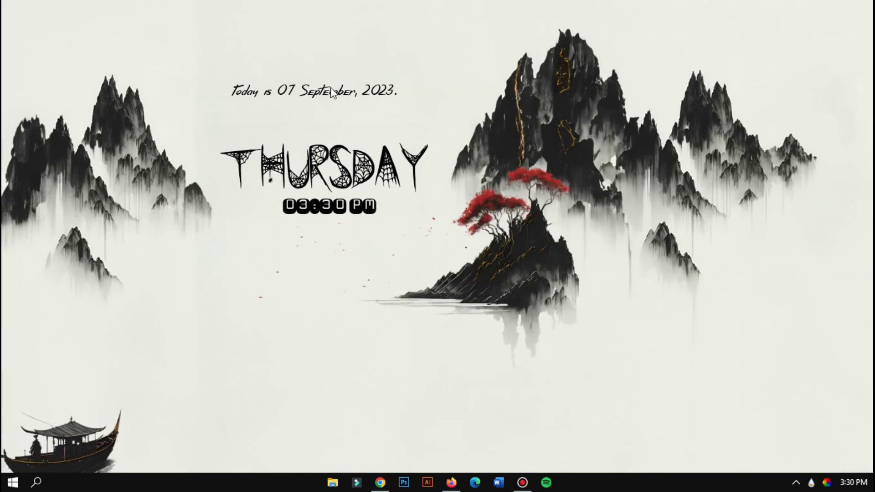
{"action": "left_click_drag", "start_coordinate": [345, 118], "coordinate": [337, 124]}
Reopen the Rainmeter manager and load the SmallCleanWeather Static.ini skin
{"action": "left_click", "coordinate": [812, 482]}
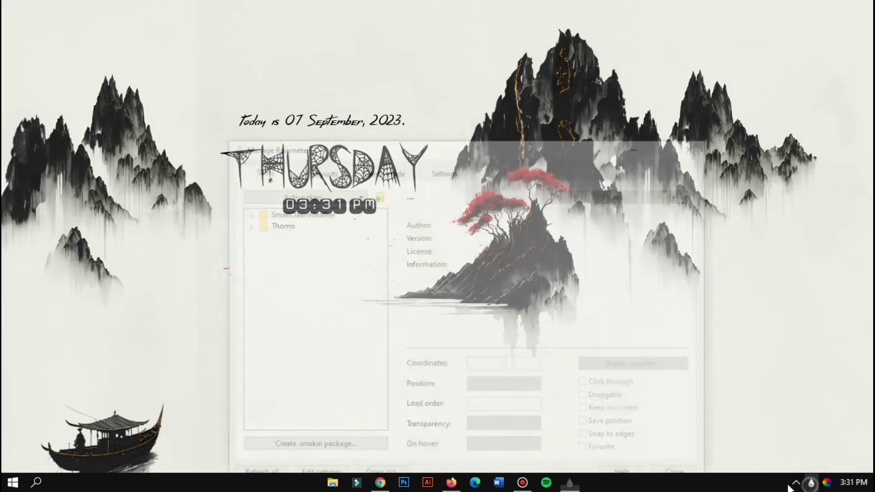
{"action": "left_click", "coordinate": [245, 214]}
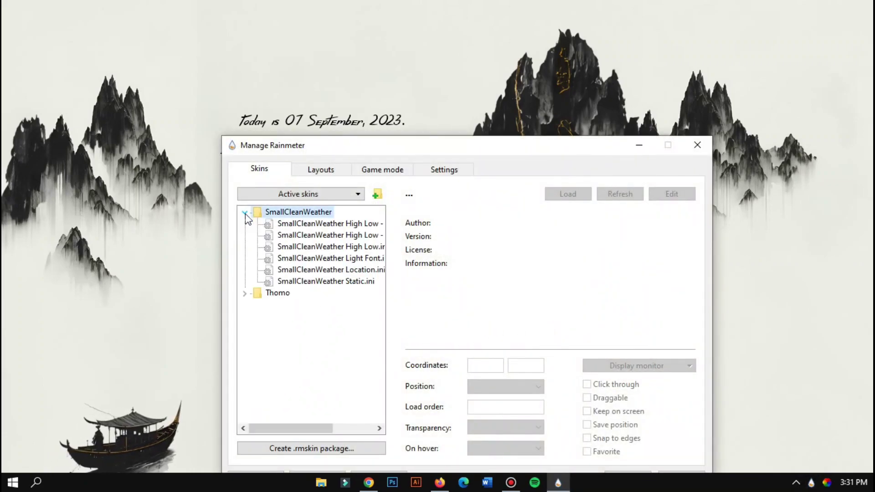
{"action": "left_click", "coordinate": [300, 281]}
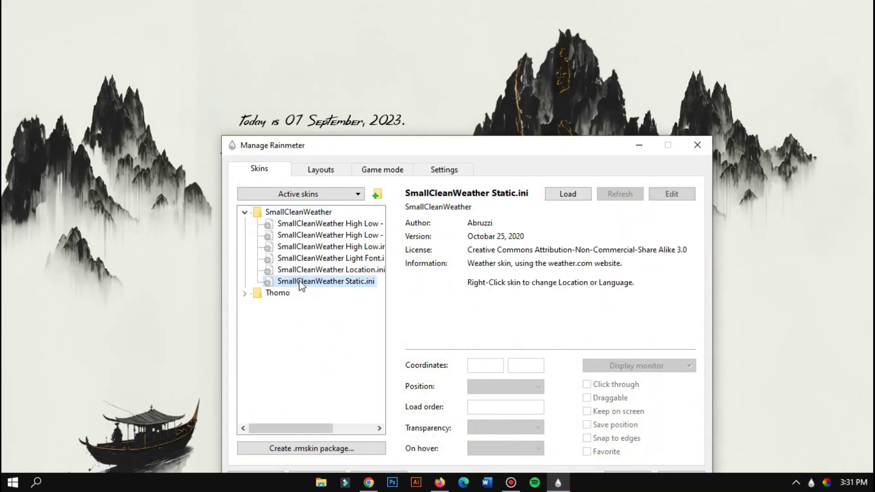
{"action": "left_click", "coordinate": [563, 195]}
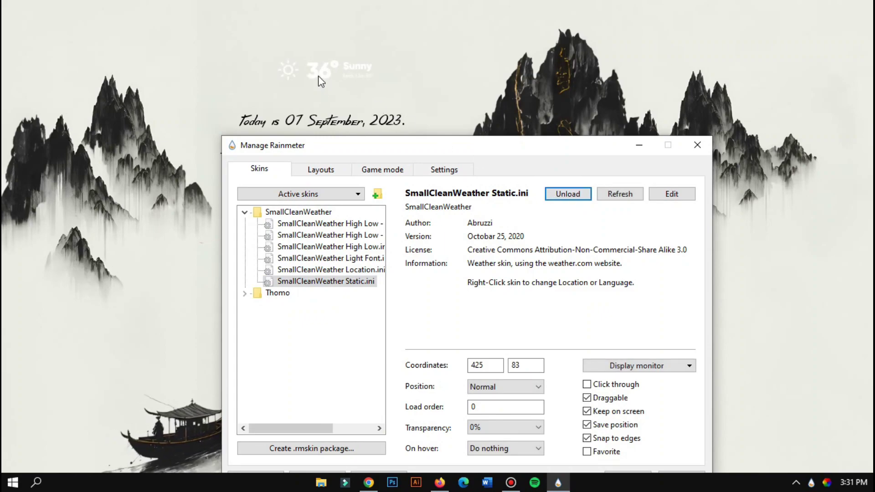
Set the weather skin's position to On desktop, close the manager and place the weather just above the date line
{"action": "left_click", "coordinate": [505, 387]}
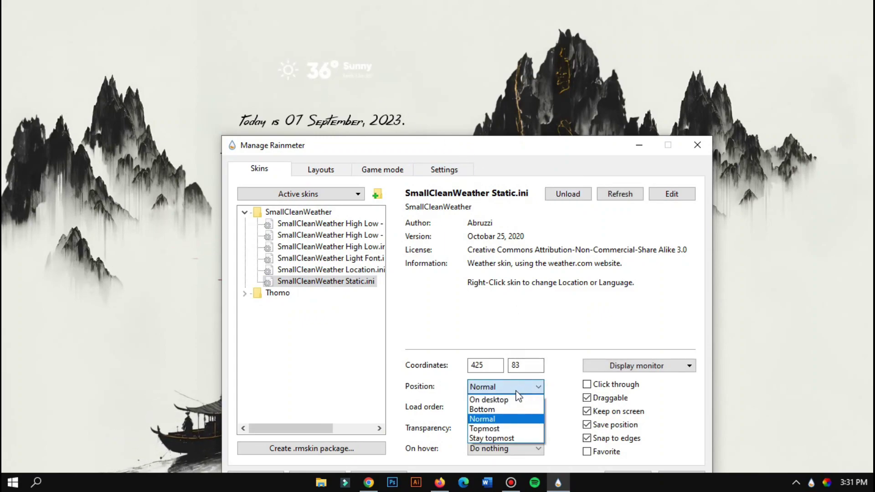
{"action": "left_click", "coordinate": [487, 398]}
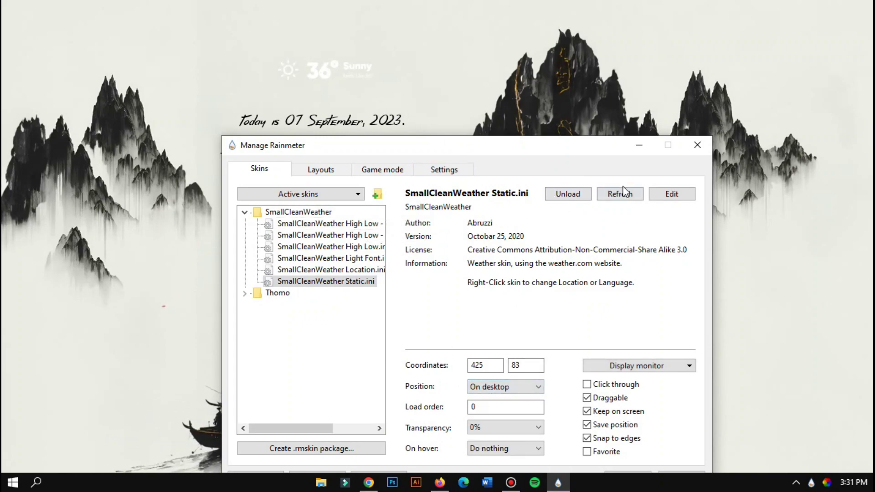
{"action": "left_click", "coordinate": [703, 145]}
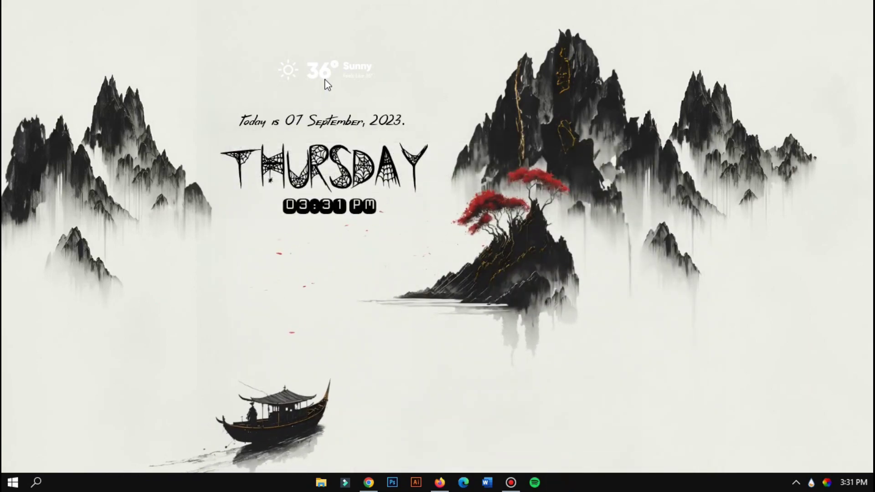
{"action": "left_click_drag", "start_coordinate": [327, 86], "coordinate": [323, 97]}
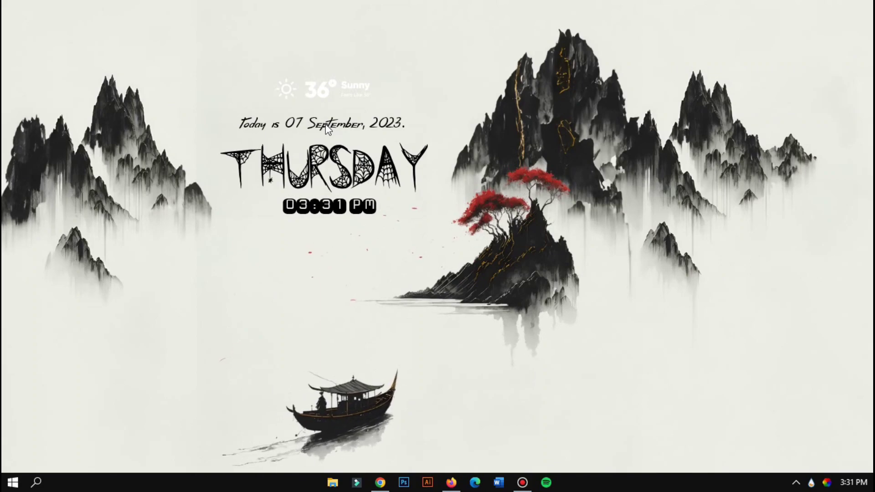
{"action": "left_click_drag", "start_coordinate": [319, 95], "coordinate": [318, 97]}
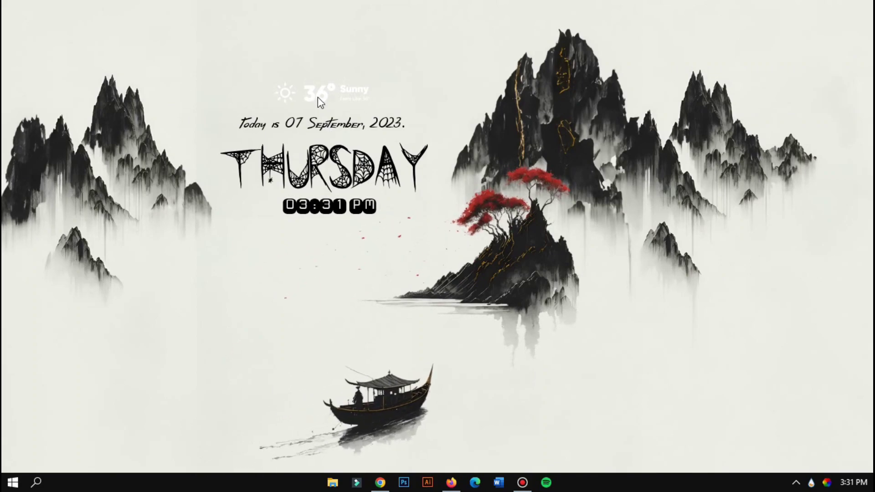
{"action": "left_click", "coordinate": [811, 482]}
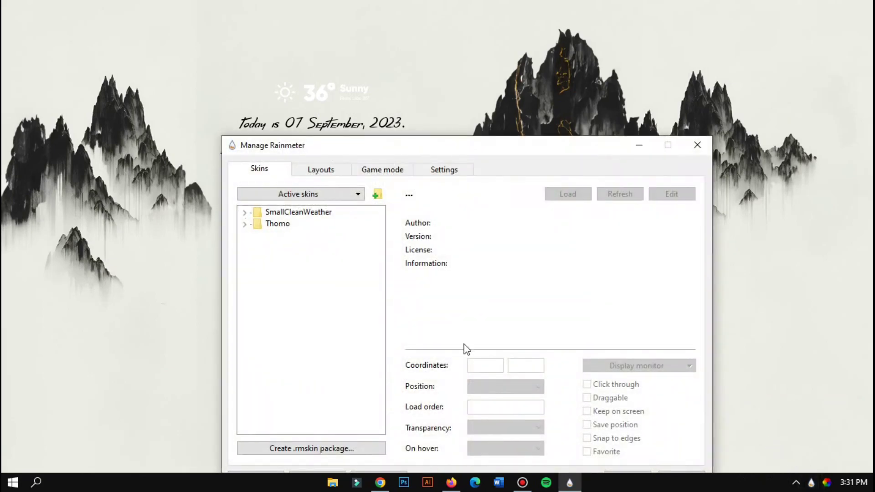
{"action": "right_click", "coordinate": [316, 214]}
{"action": "left_click", "coordinate": [354, 234]}
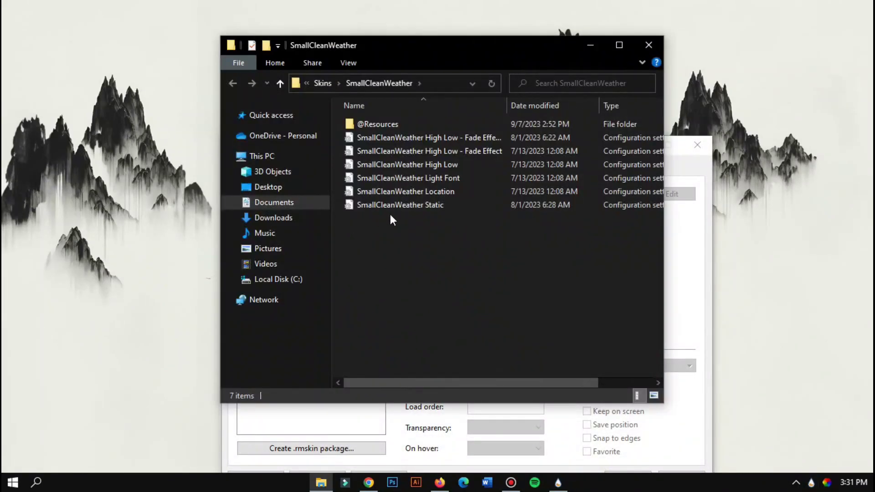
{"action": "double_click", "coordinate": [380, 127]}
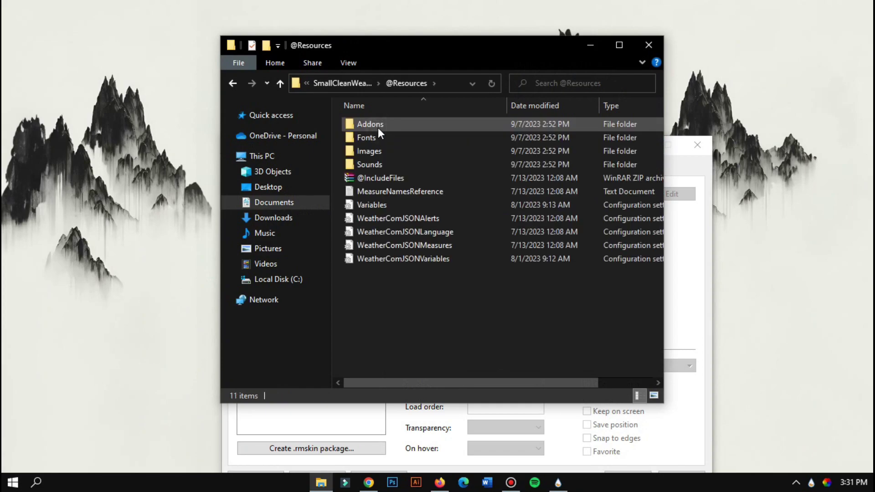
{"action": "double_click", "coordinate": [374, 205]}
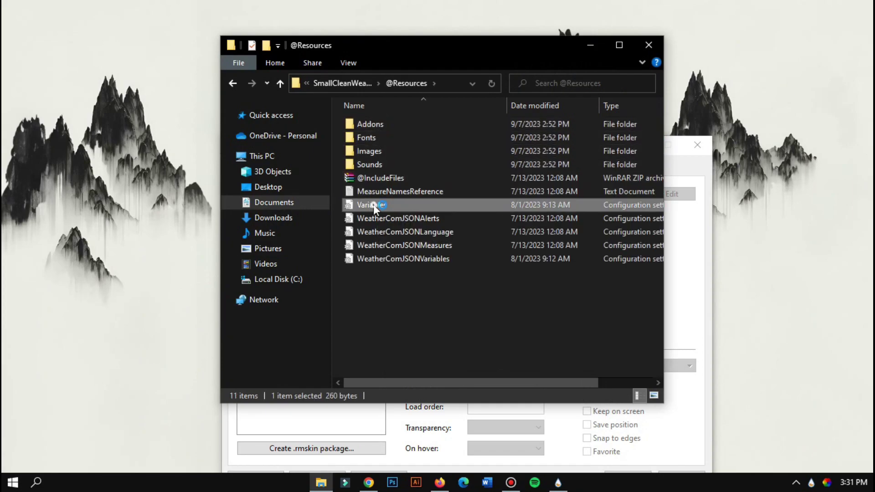
Set FontColor to 5,5,5,255 in the Variables file, save it and close it
{"action": "left_click_drag", "start_coordinate": [294, 134], "coordinate": [446, 132]}
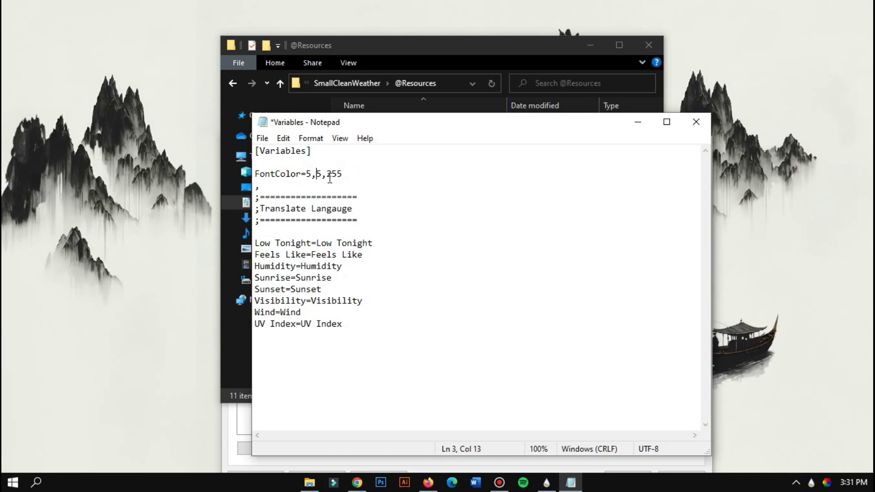
{"action": "type", "text": "5"}
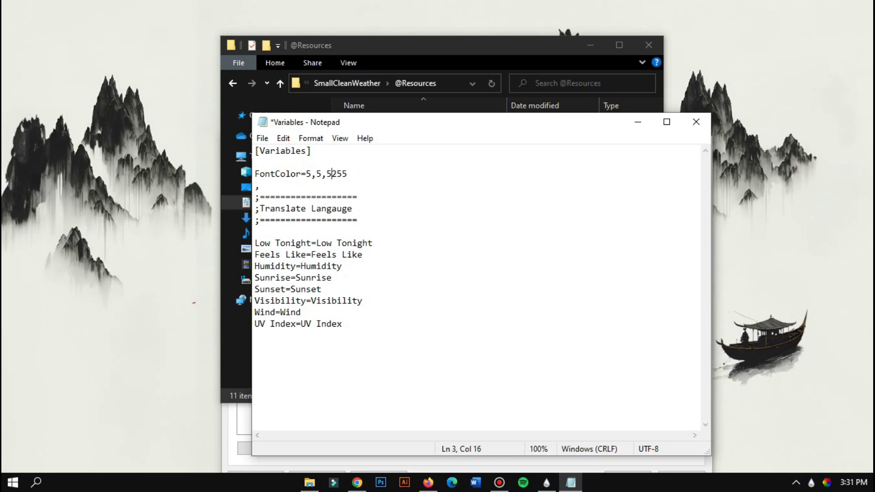
{"action": "type", "text": ","}
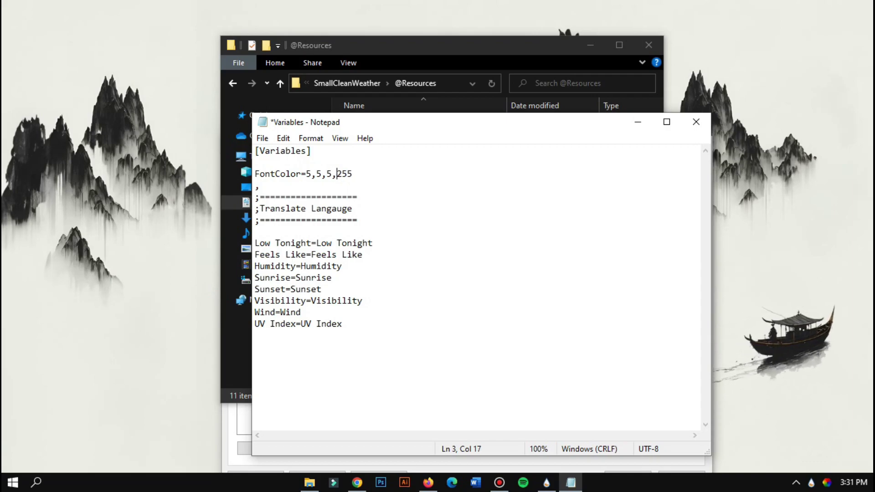
{"action": "left_click", "coordinate": [266, 139]}
{"action": "mouse_move", "coordinate": [279, 139]}
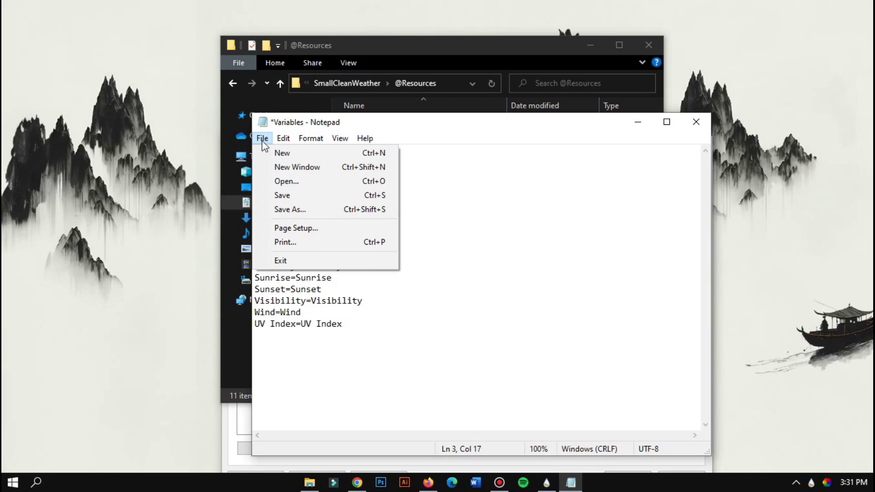
{"action": "left_click", "coordinate": [285, 195]}
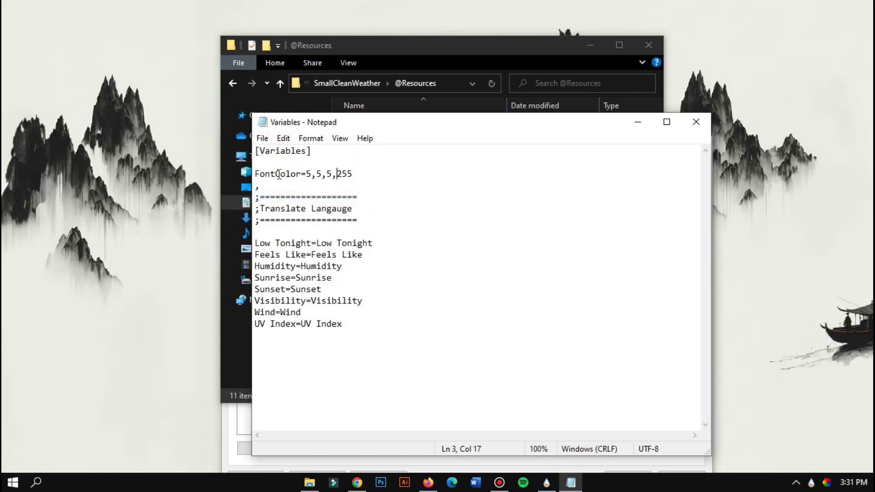
{"action": "left_click", "coordinate": [700, 122]}
{"action": "left_click_drag", "start_coordinate": [591, 46], "coordinate": [624, 179]}
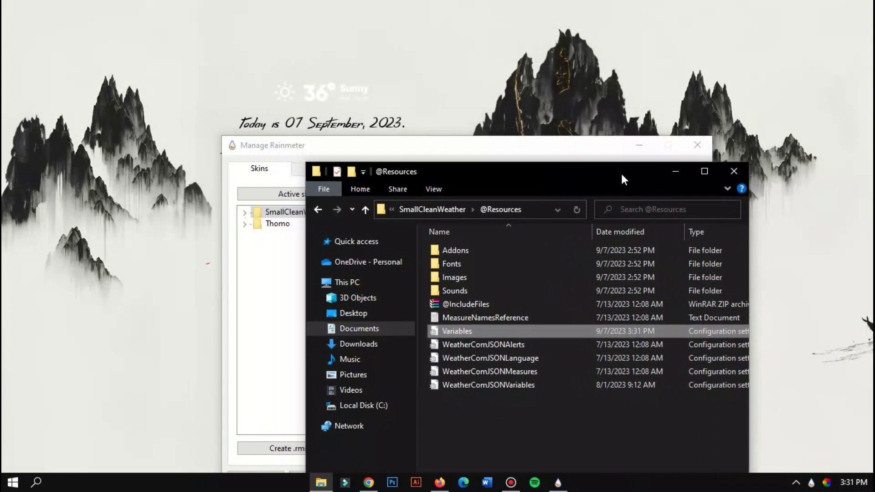
{"action": "right_click", "coordinate": [323, 97]}
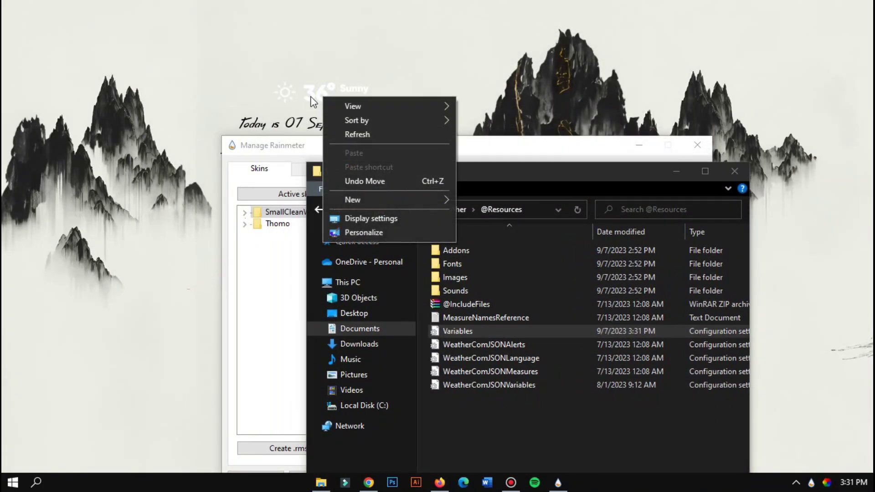
{"action": "left_click", "coordinate": [312, 98]}
{"action": "right_click", "coordinate": [309, 94]}
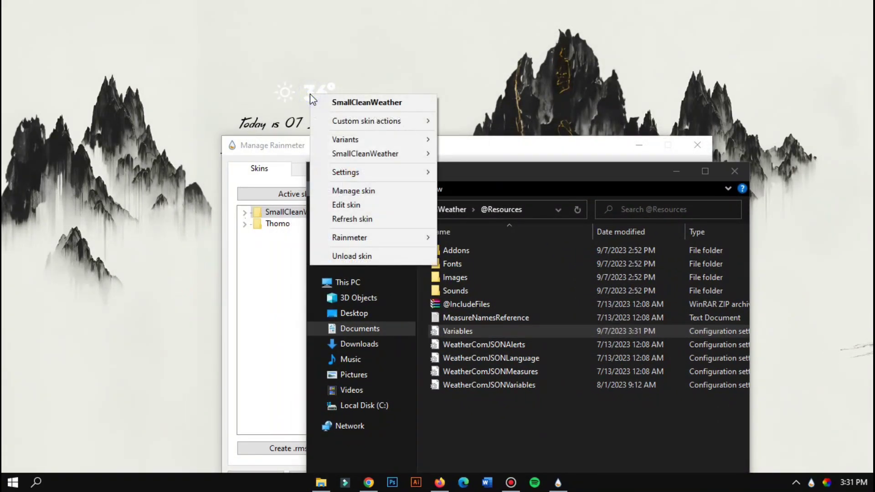
{"action": "left_click", "coordinate": [356, 219]}
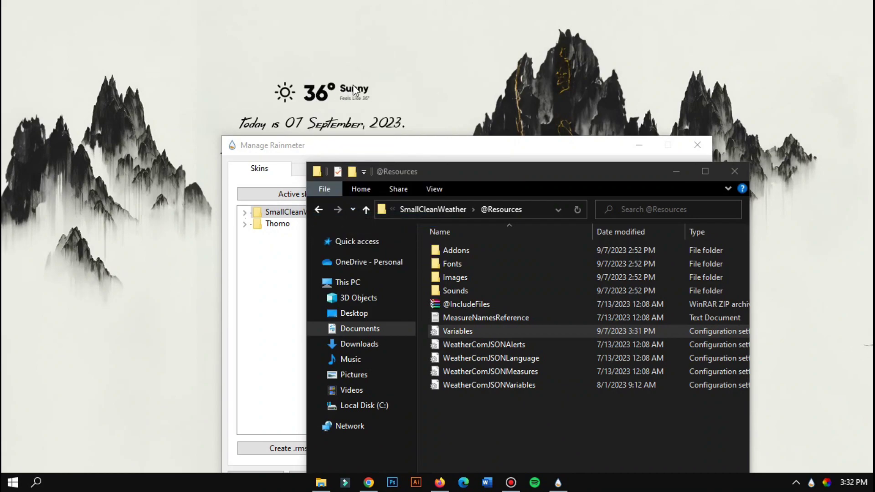
{"action": "left_click", "coordinate": [734, 173]}
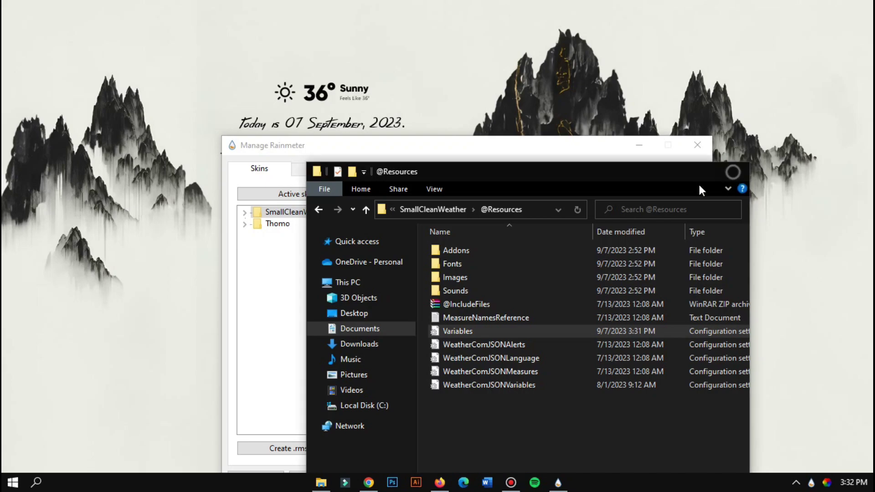
{"action": "left_click", "coordinate": [673, 162]}
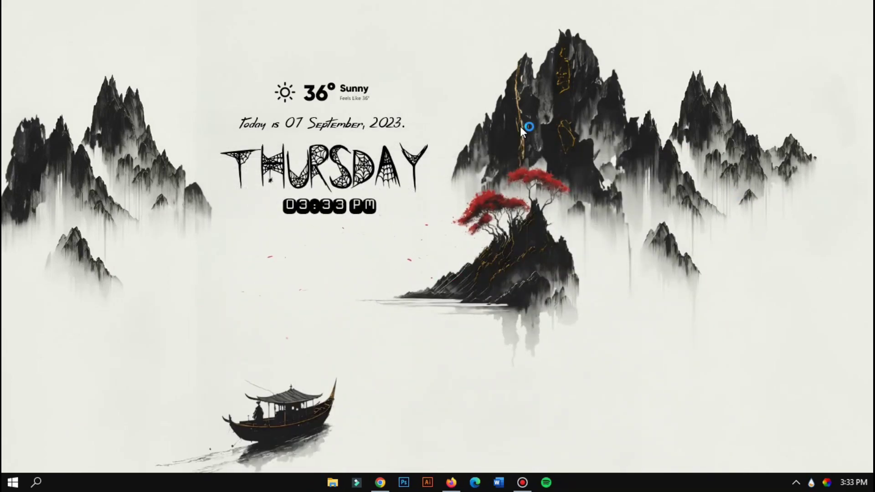
Open the weather skin's WeatherComJSONVariables file through its Edit Weather Variables action
{"action": "right_click", "coordinate": [321, 90]}
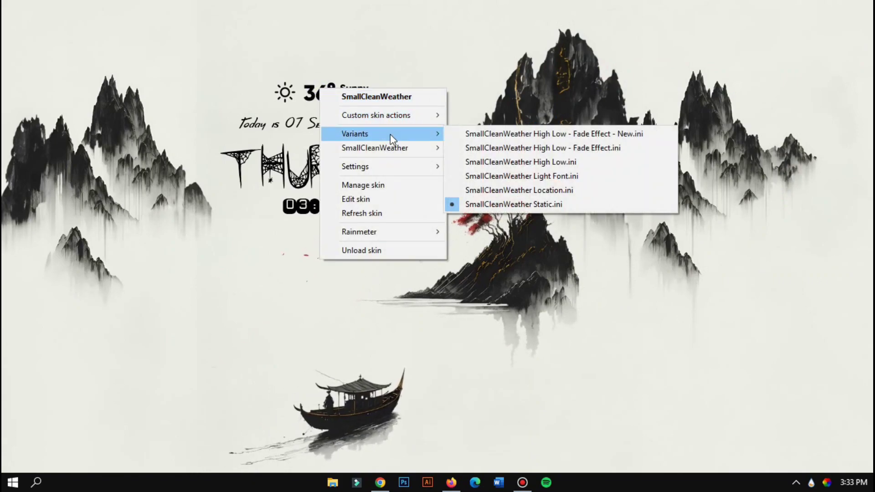
{"action": "mouse_move", "coordinate": [404, 119]}
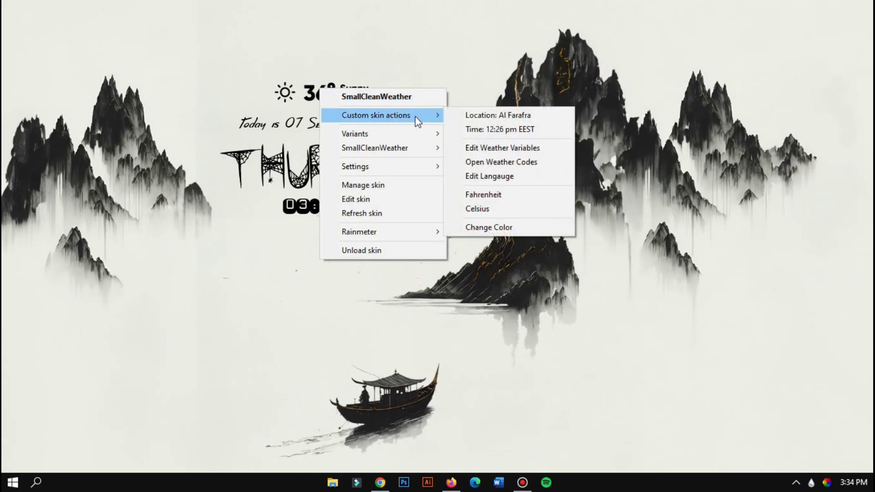
{"action": "left_click", "coordinate": [500, 151]}
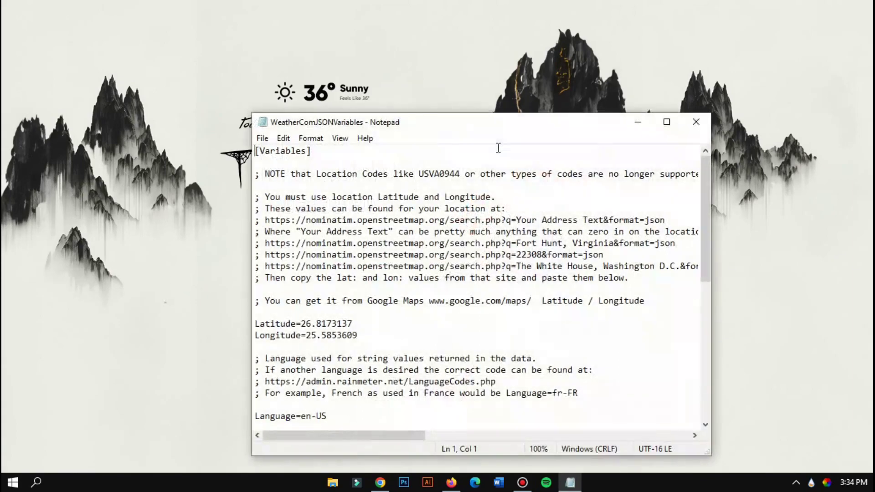
{"action": "left_click_drag", "start_coordinate": [504, 125], "coordinate": [425, 106]}
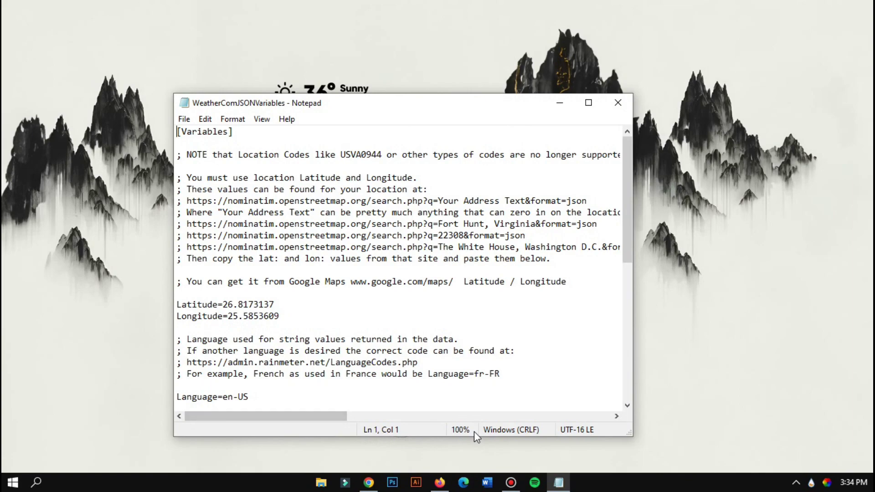
Switch to Firefox and look up the coordinates of New York on LatLong.net
{"action": "left_click", "coordinate": [441, 482]}
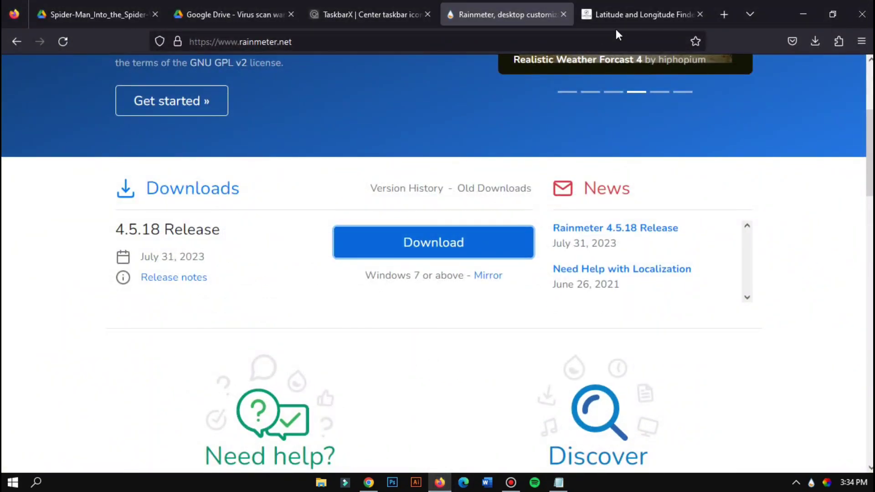
{"action": "left_click", "coordinate": [624, 14]}
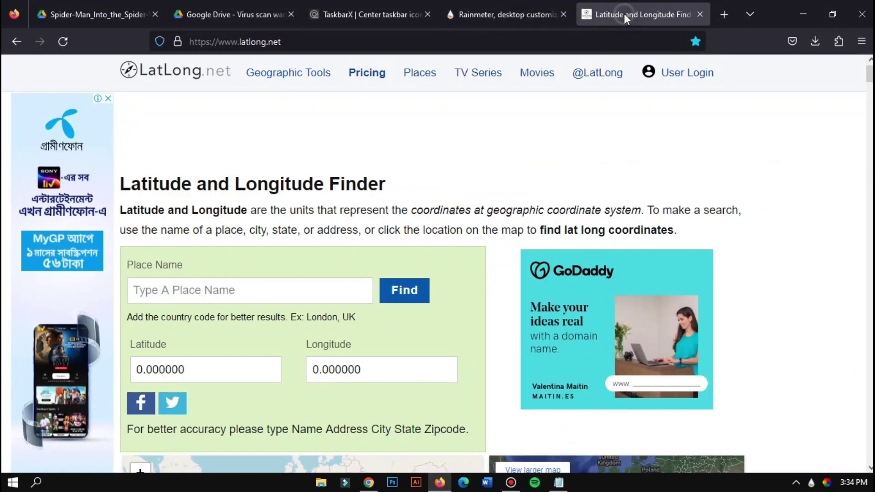
{"action": "left_click", "coordinate": [202, 292]}
{"action": "type", "text": "New"}
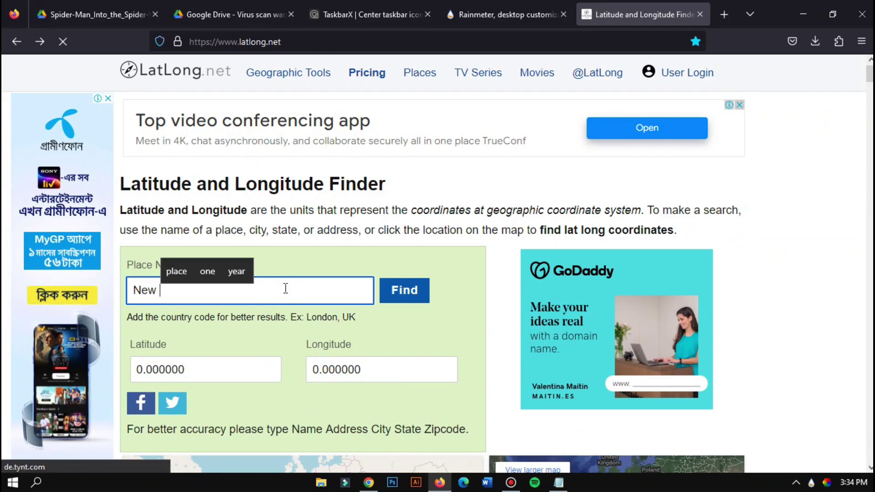
{"action": "type", "text": " York"}
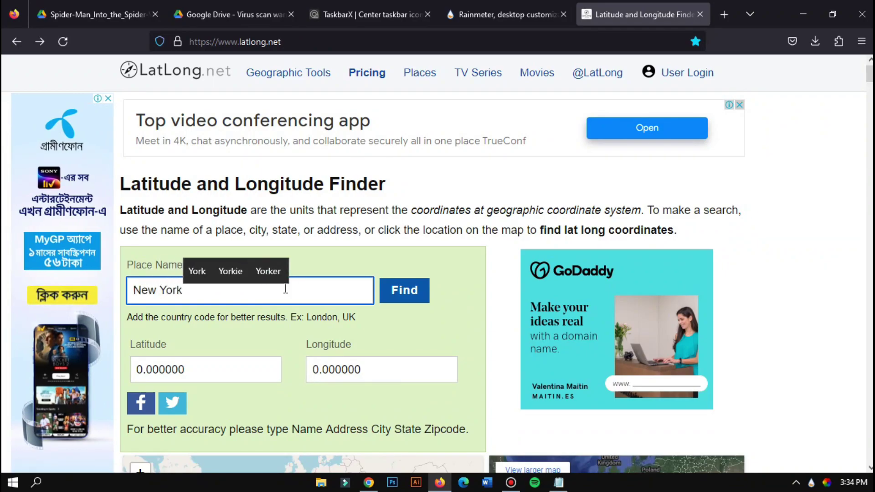
{"action": "left_click", "coordinate": [399, 292]}
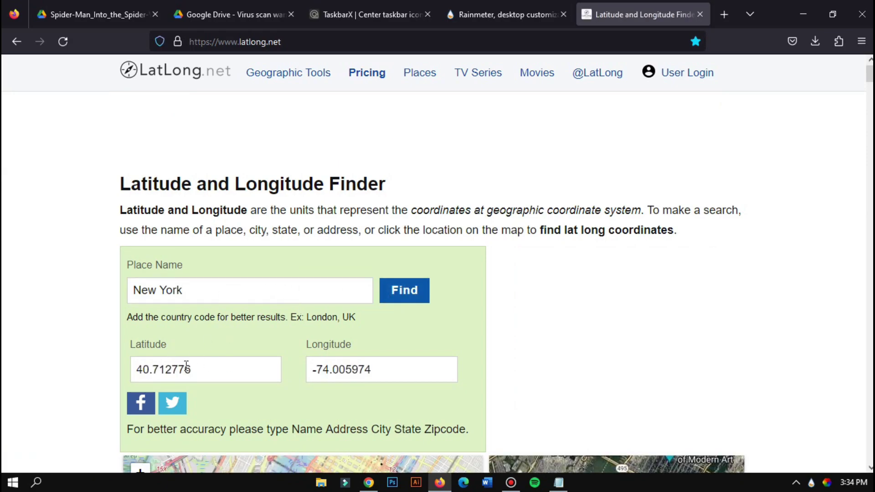
Copy the found latitude from LatLong.net and set Latitude to 40.712776 in the WeatherComJSONVariables file in Notepad
{"action": "right_click", "coordinate": [153, 370]}
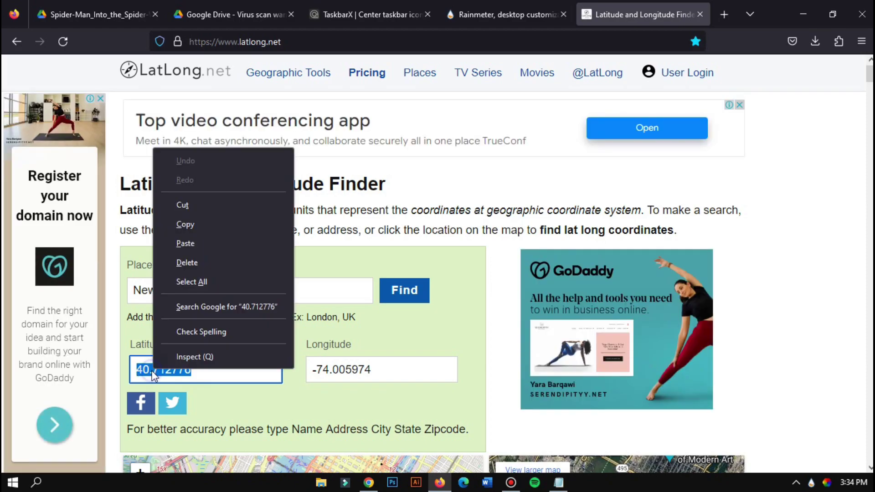
{"action": "left_click", "coordinate": [186, 225]}
{"action": "left_click", "coordinate": [559, 483]}
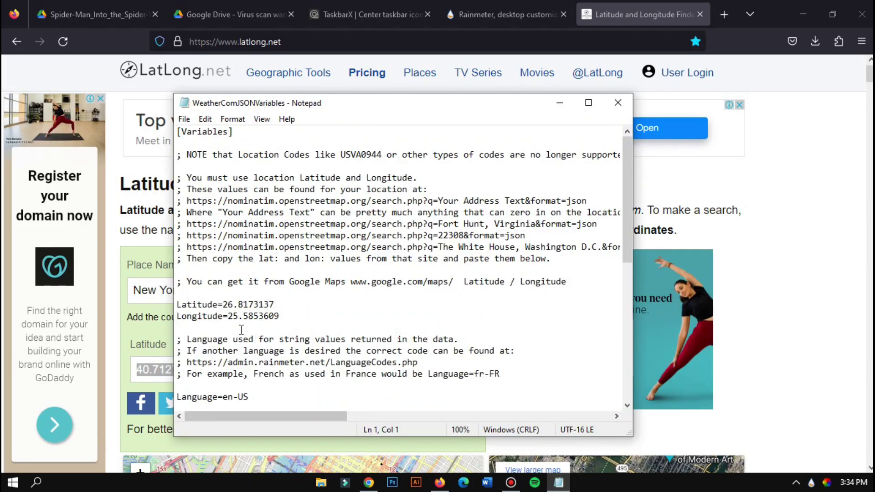
{"action": "left_click_drag", "start_coordinate": [223, 304], "coordinate": [285, 305]}
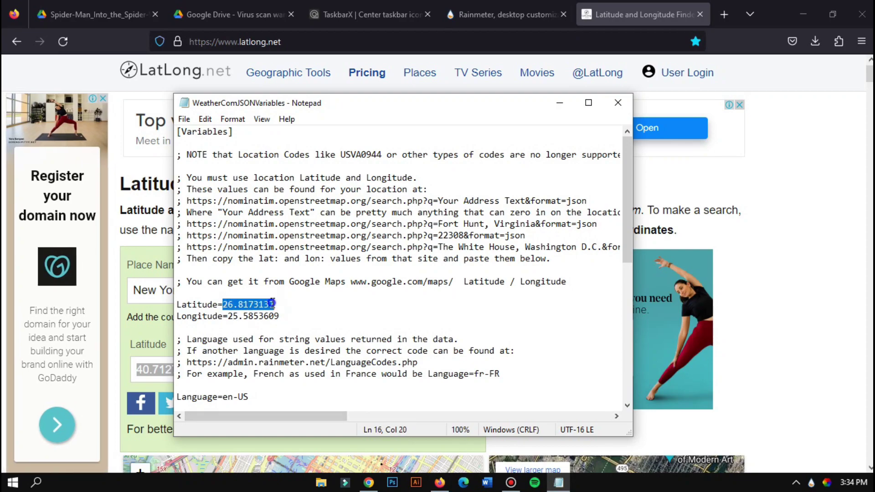
{"action": "right_click", "coordinate": [274, 303]}
{"action": "left_click", "coordinate": [303, 164]}
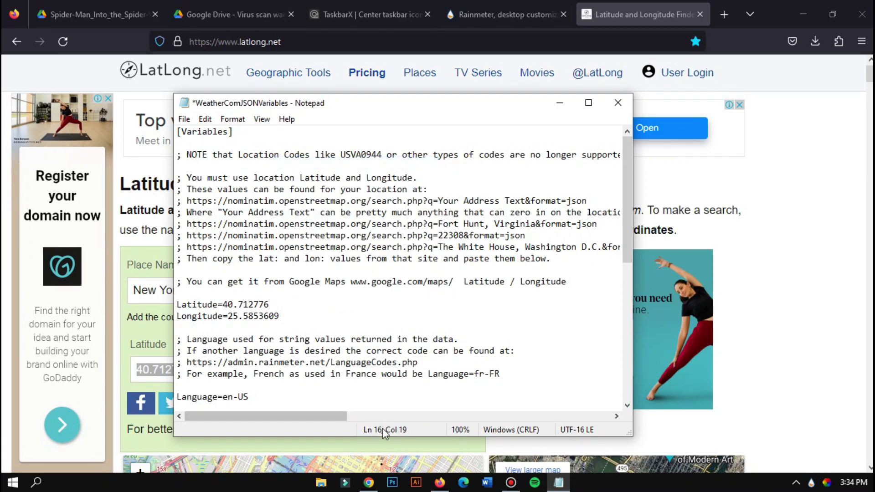
Copy the found longitude from LatLong.net and set Longitude to -74.005974 in the WeatherComJSONVariables file in Notepad
{"action": "left_click", "coordinate": [440, 483]}
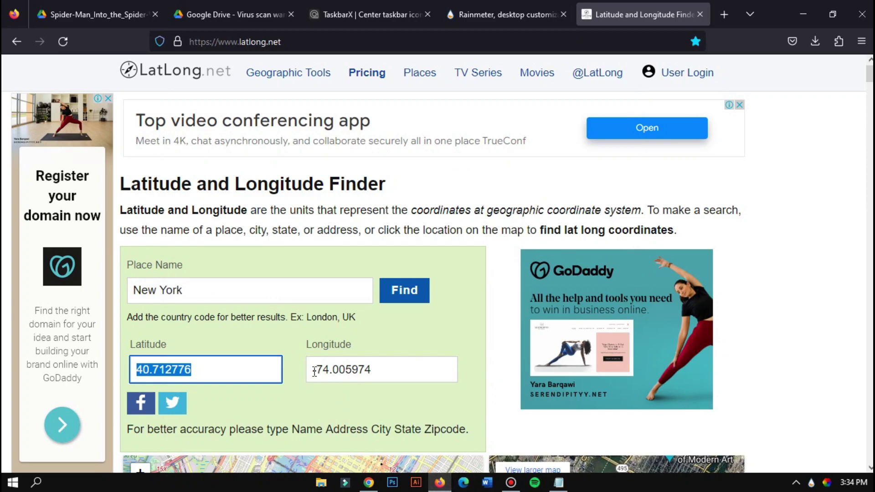
{"action": "left_click_drag", "start_coordinate": [314, 371], "coordinate": [377, 378]}
{"action": "right_click", "coordinate": [367, 370]}
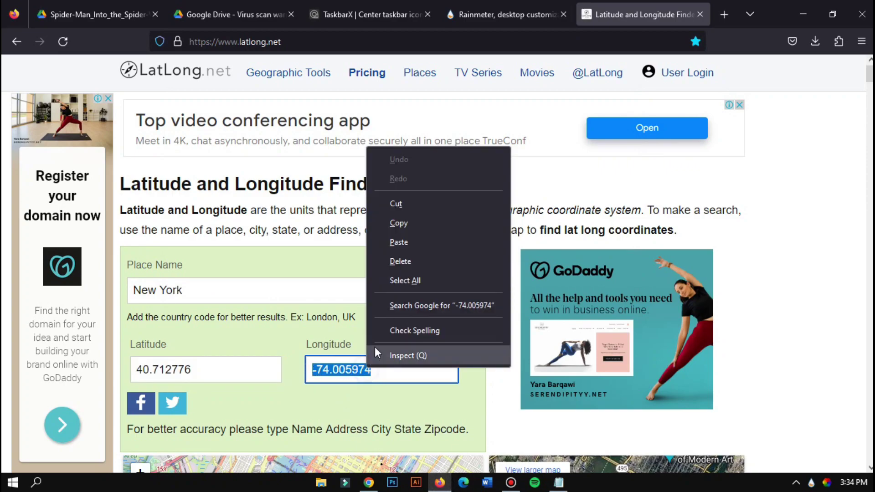
{"action": "left_click", "coordinate": [399, 227]}
{"action": "left_click", "coordinate": [559, 482]}
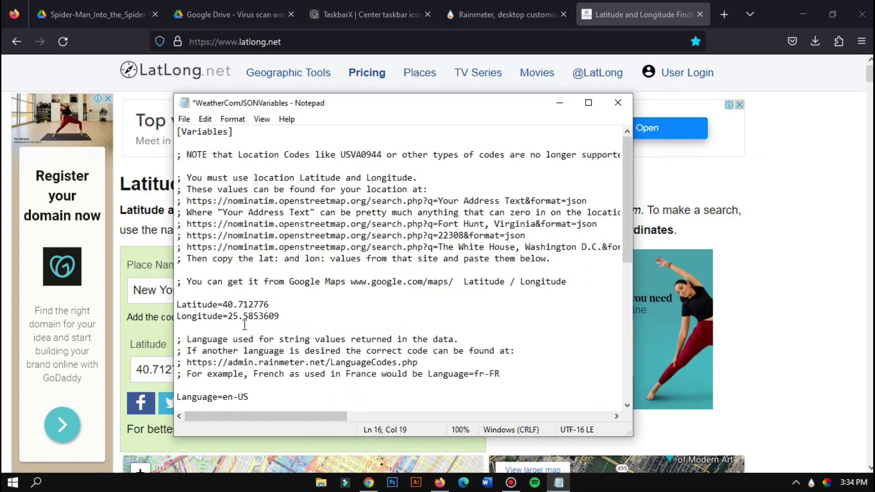
{"action": "left_click_drag", "start_coordinate": [228, 316], "coordinate": [279, 316]}
{"action": "right_click", "coordinate": [269, 315]}
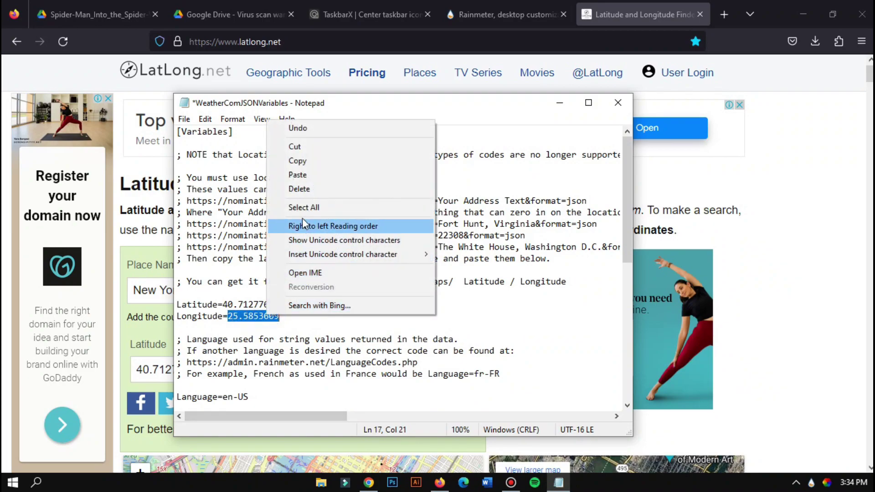
{"action": "left_click", "coordinate": [302, 177]}
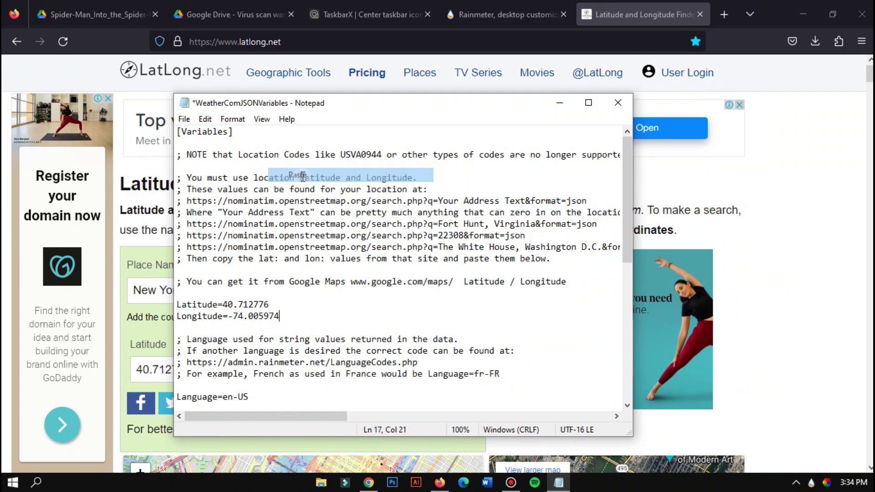
Save and close the WeatherComJSONVariables file, then return to the desktop and refresh the weather skin
{"action": "left_click", "coordinate": [184, 120]}
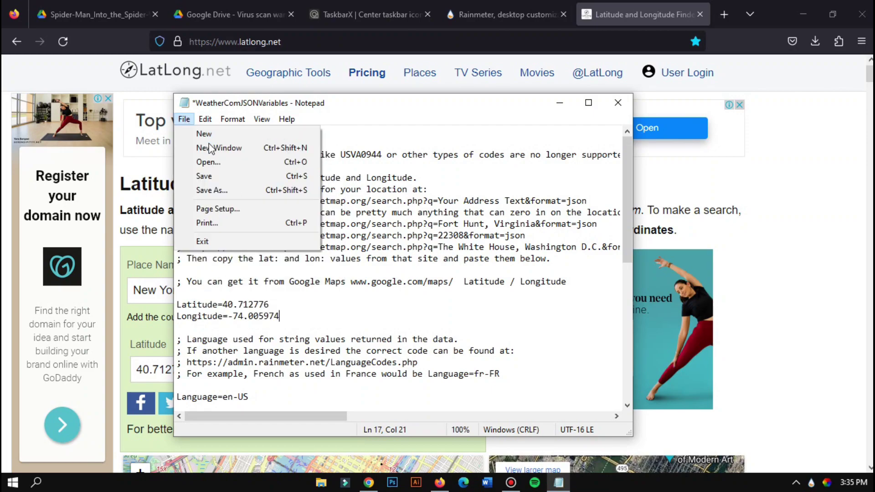
{"action": "left_click", "coordinate": [210, 177]}
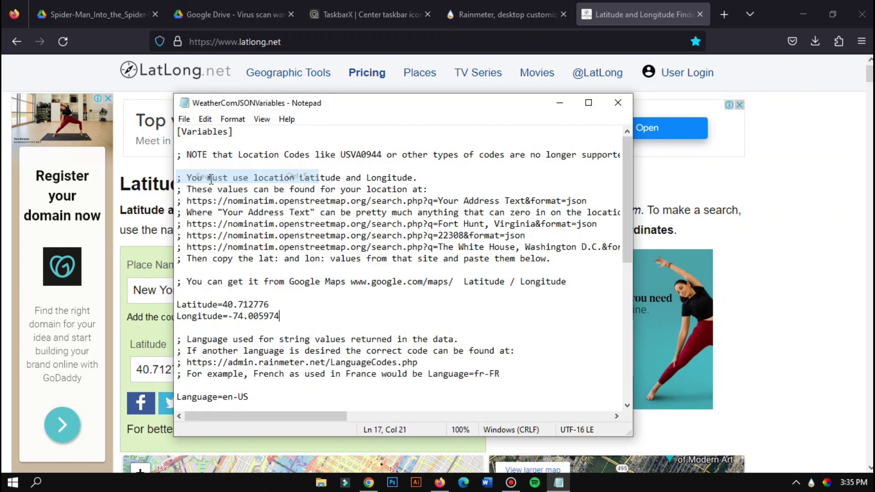
{"action": "left_click", "coordinate": [623, 105]}
{"action": "left_click", "coordinate": [803, 14]}
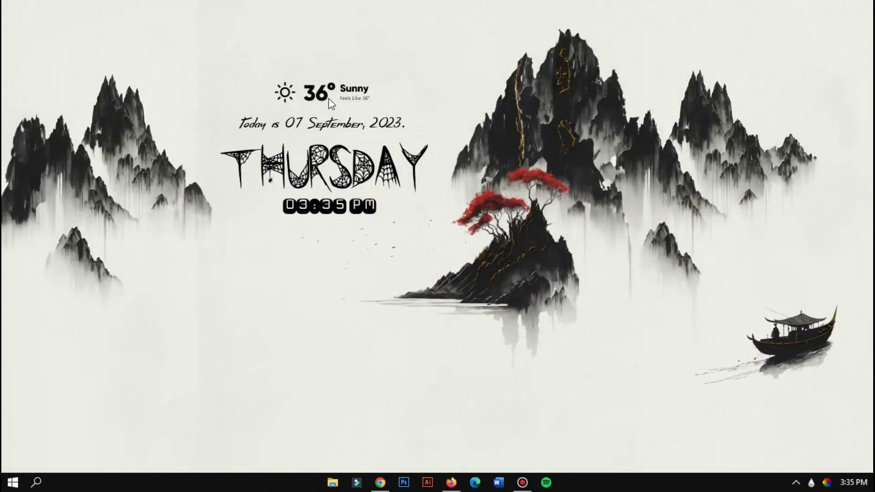
{"action": "right_click", "coordinate": [328, 98]}
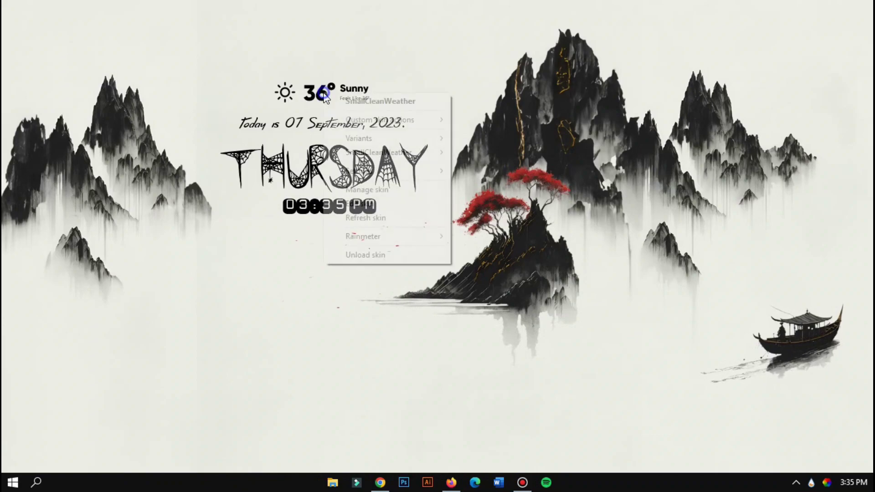
{"action": "left_click", "coordinate": [370, 216]}
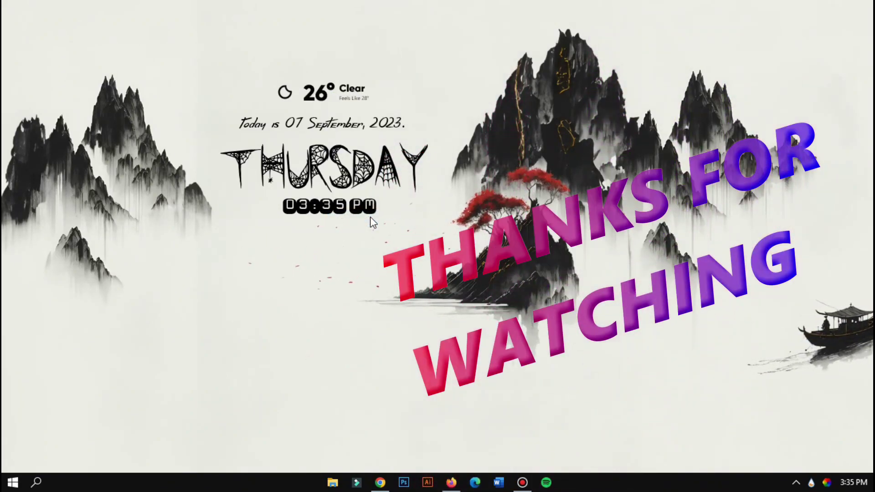